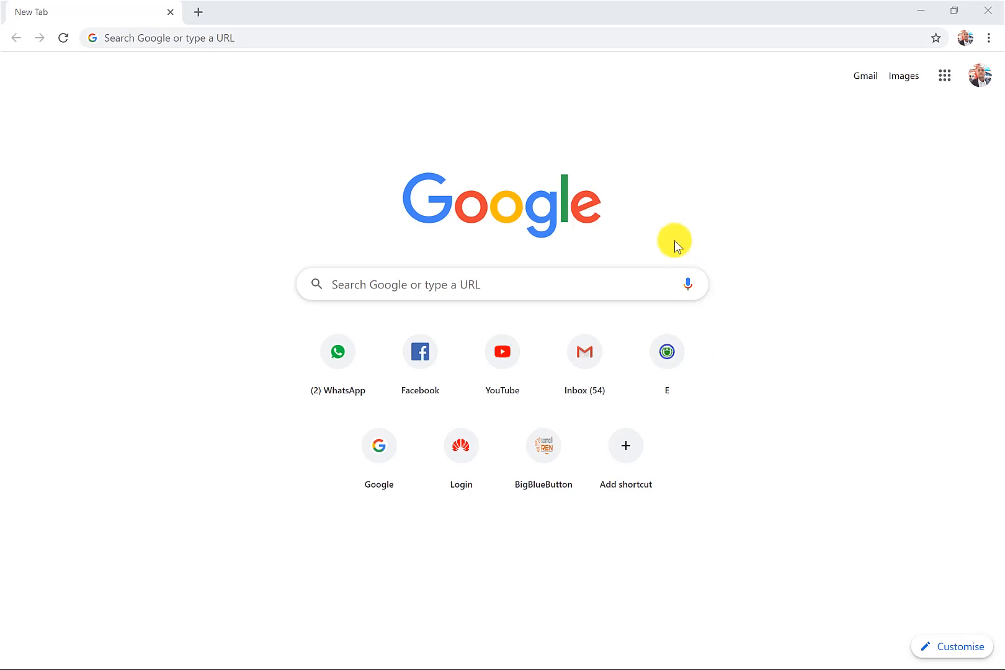
- Search the web for "pycharm" and open the JetBrains PyCharm product page from the results
{"action": "left_click", "coordinate": [322, 41]}
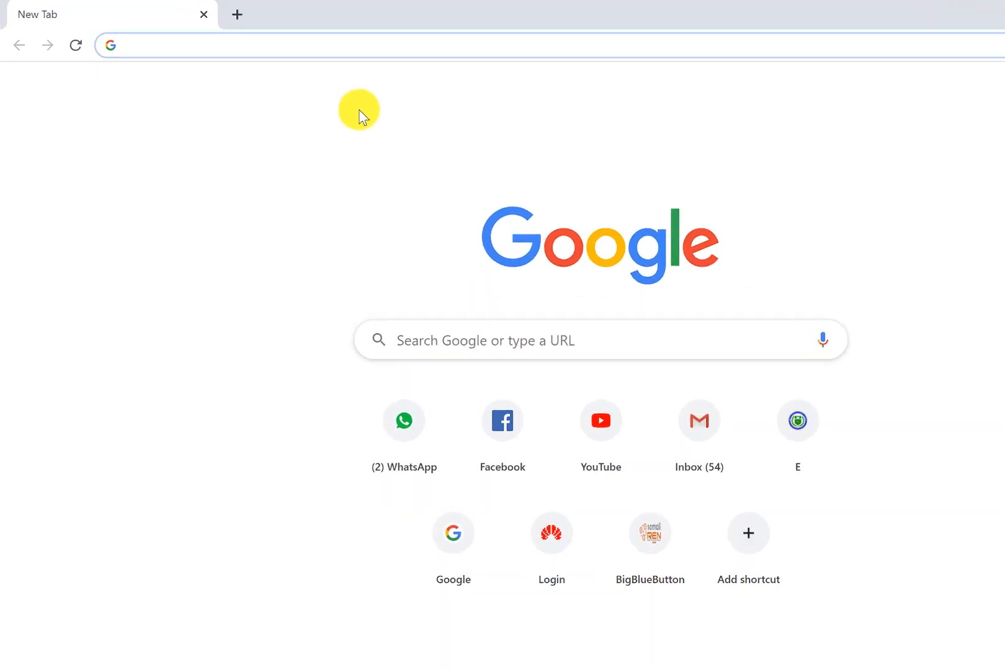
{"action": "type", "text": "pycha"}
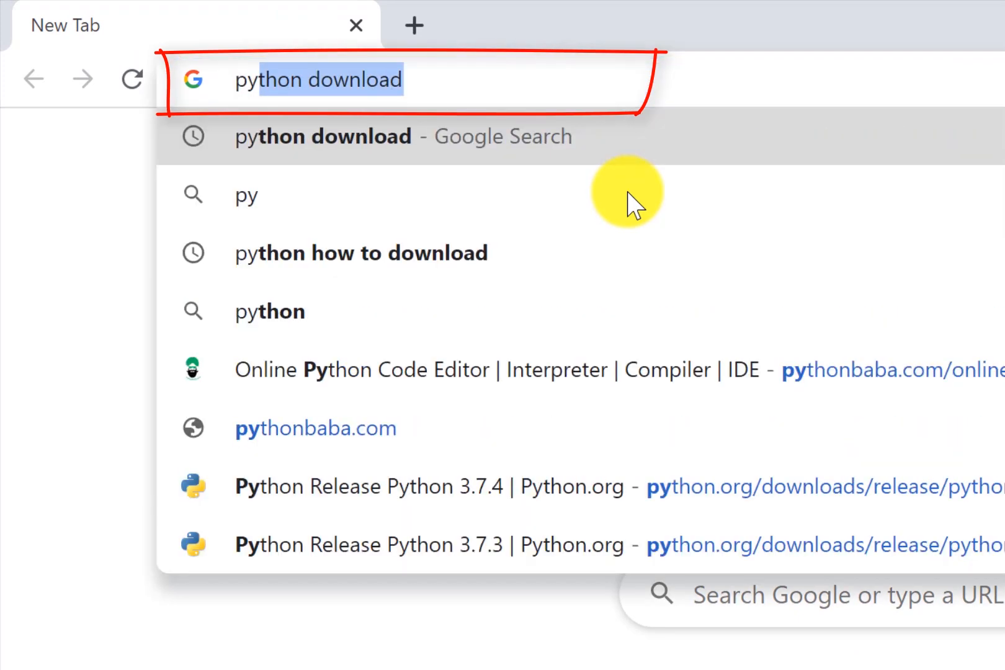
{"action": "type", "text": "rm"}
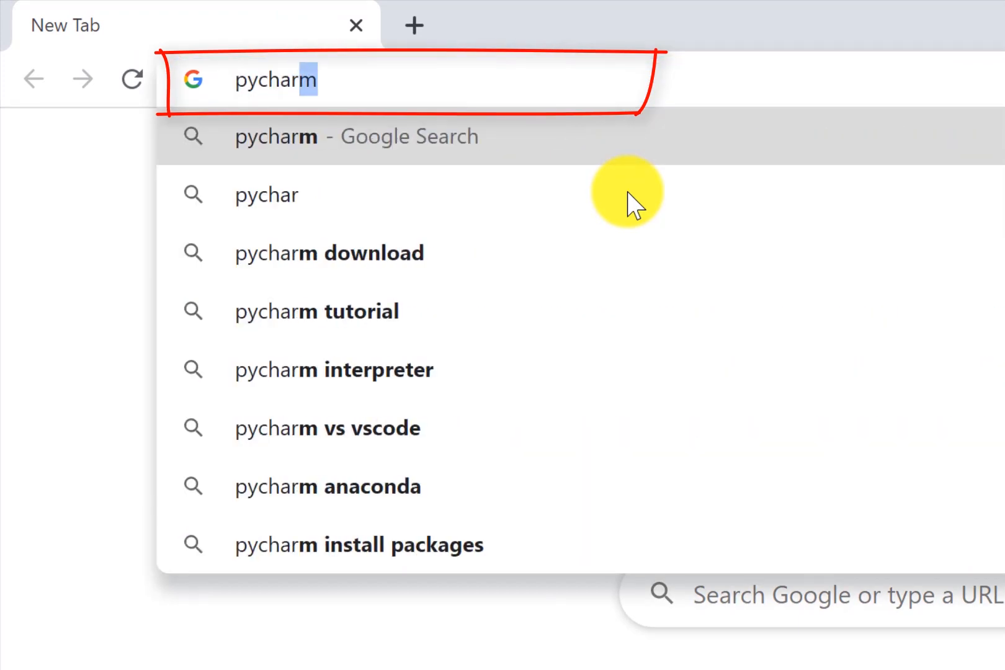
{"action": "key", "text": "Return"}
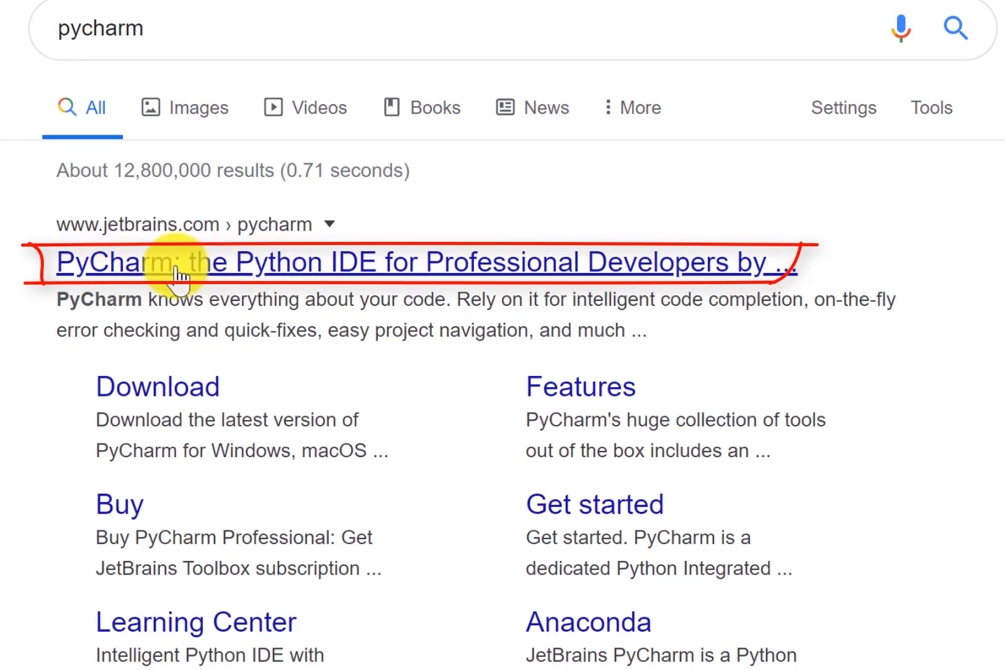
{"action": "left_click", "coordinate": [462, 270]}
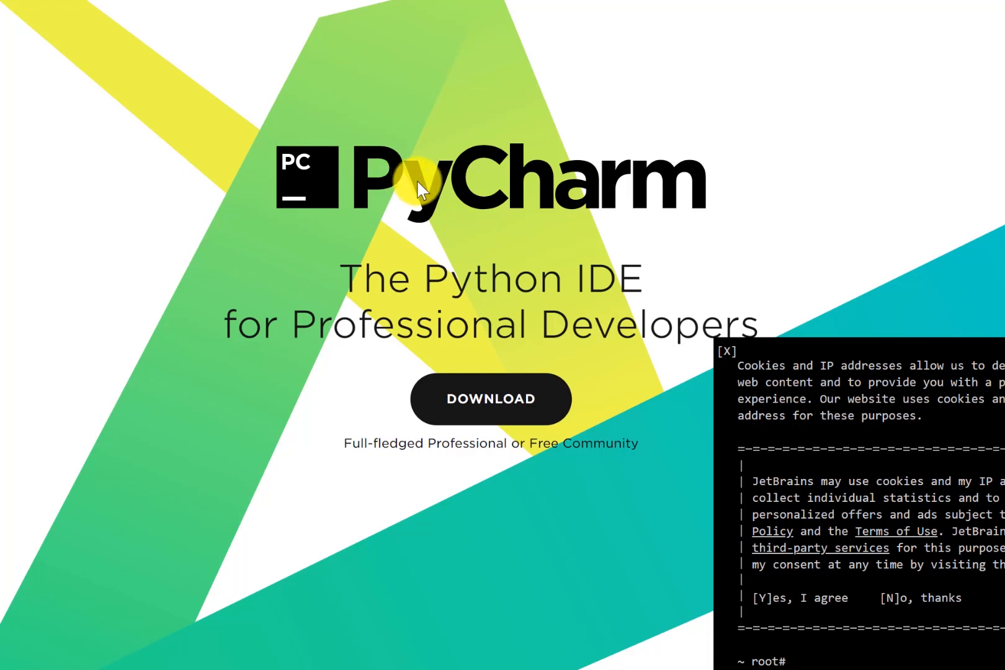
- Download the free Community edition of PyCharm for Windows, dismissing the cookie notice
{"action": "scroll", "coordinate": [427, 156], "scroll_direction": "down", "scroll_amount": 2}
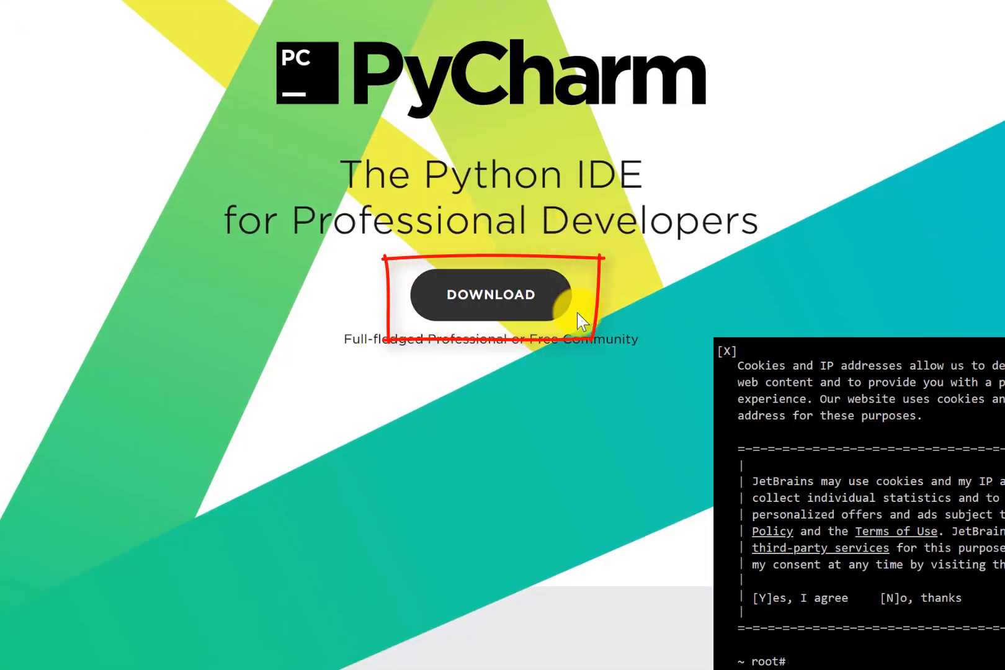
{"action": "left_click", "coordinate": [493, 316]}
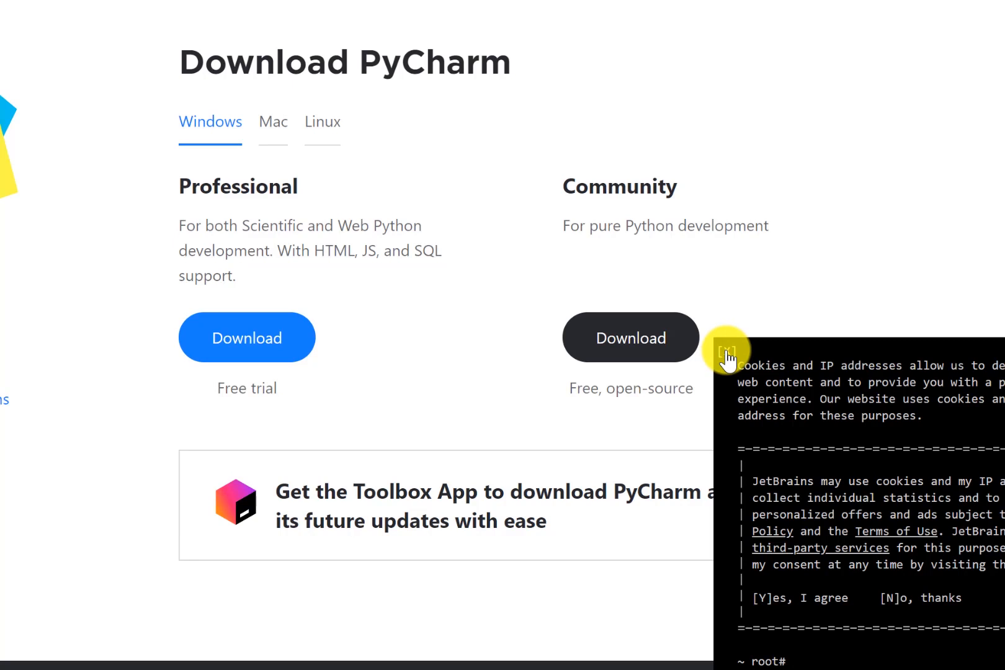
{"action": "left_click", "coordinate": [726, 353]}
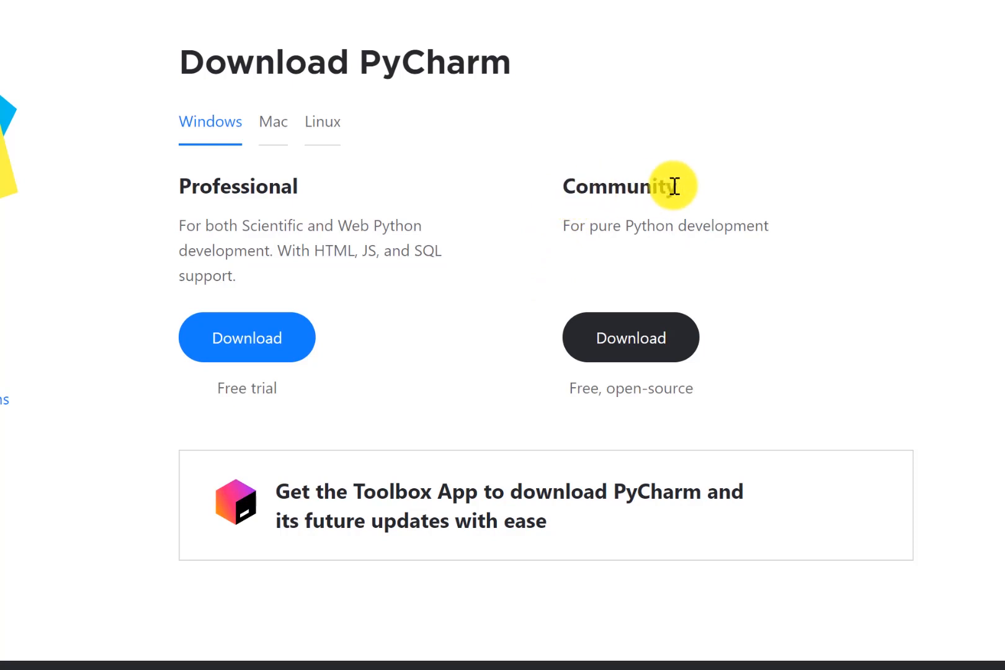
{"action": "left_click", "coordinate": [649, 342]}
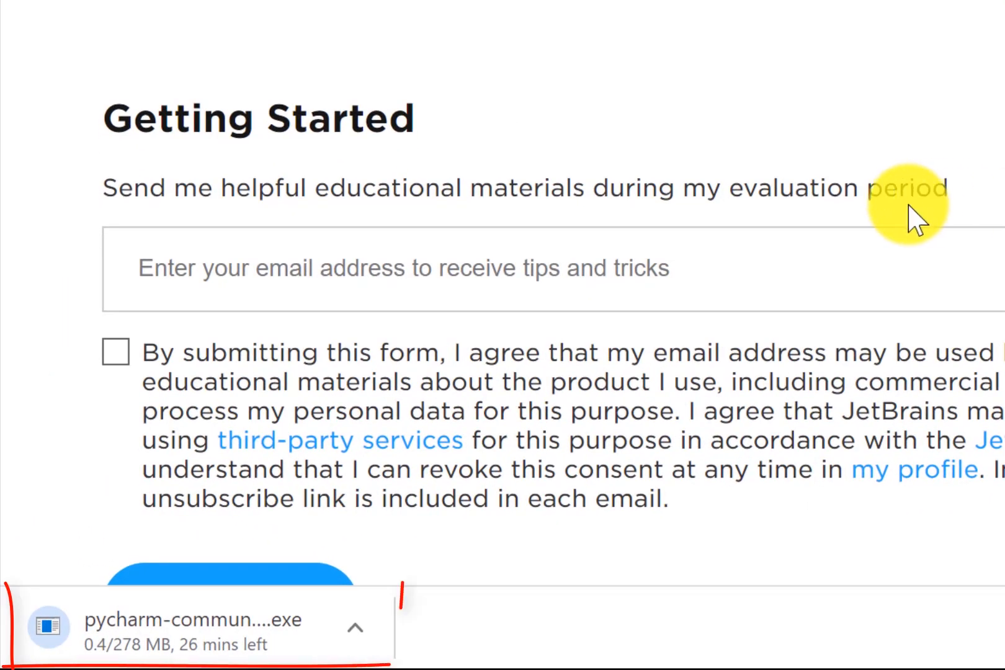
{"action": "scroll", "coordinate": [909, 220], "scroll_direction": "down", "scroll_amount": 3}
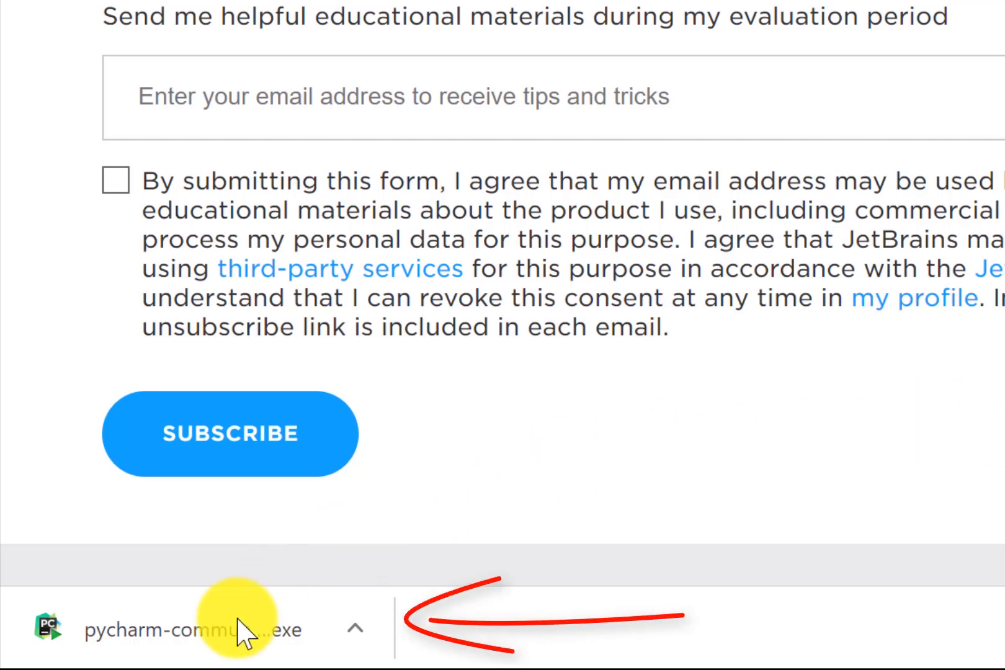
- Launch the downloaded PyCharm Community installer, minimize the browser and bring the setup window to the front
{"action": "left_click", "coordinate": [179, 637]}
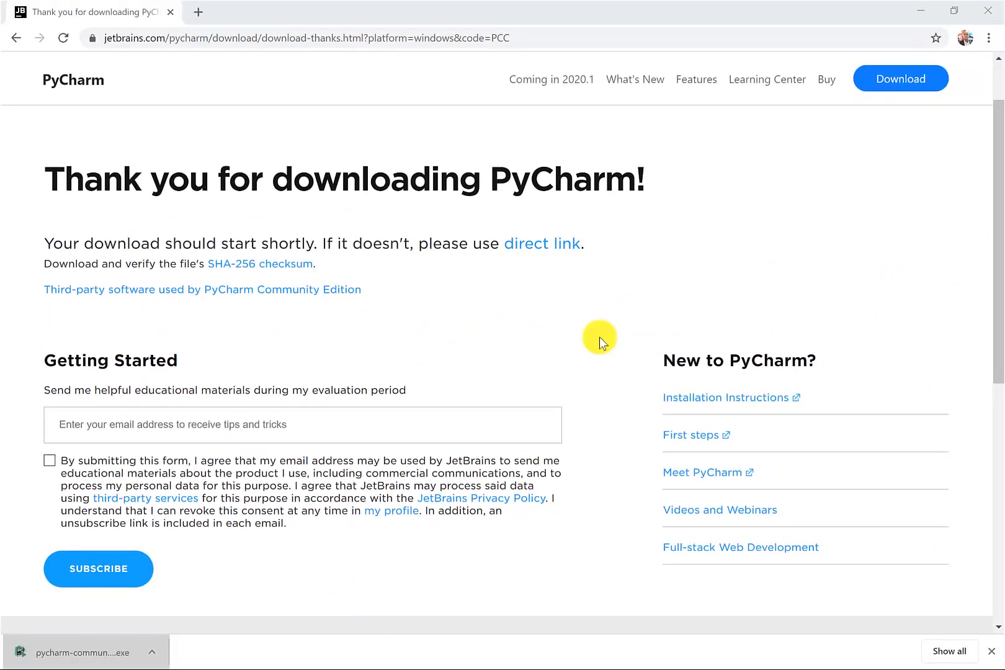
{"action": "left_click", "coordinate": [921, 9]}
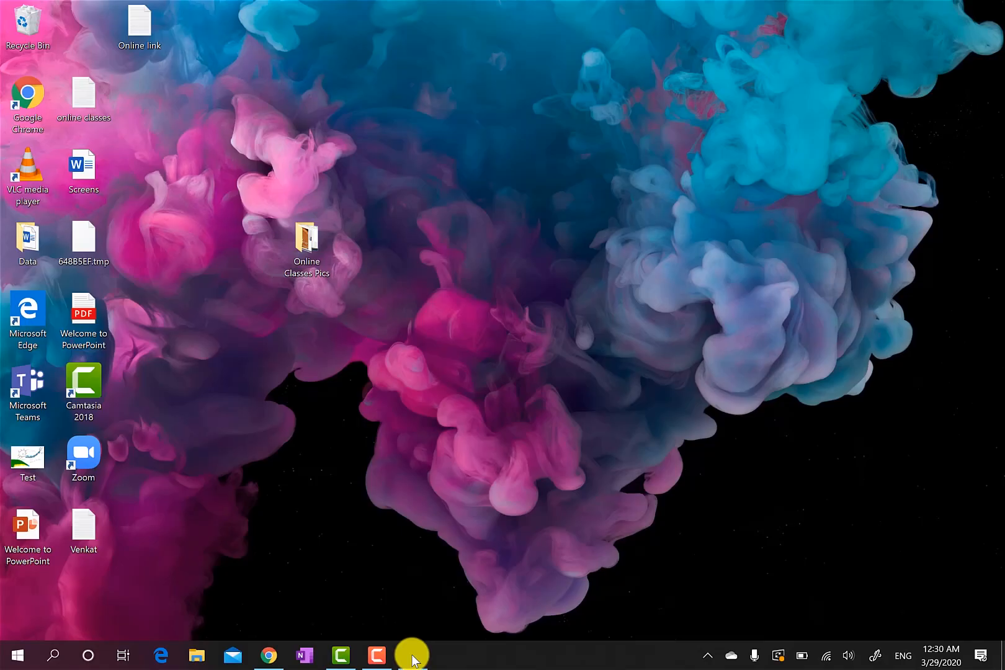
{"action": "left_click", "coordinate": [412, 661]}
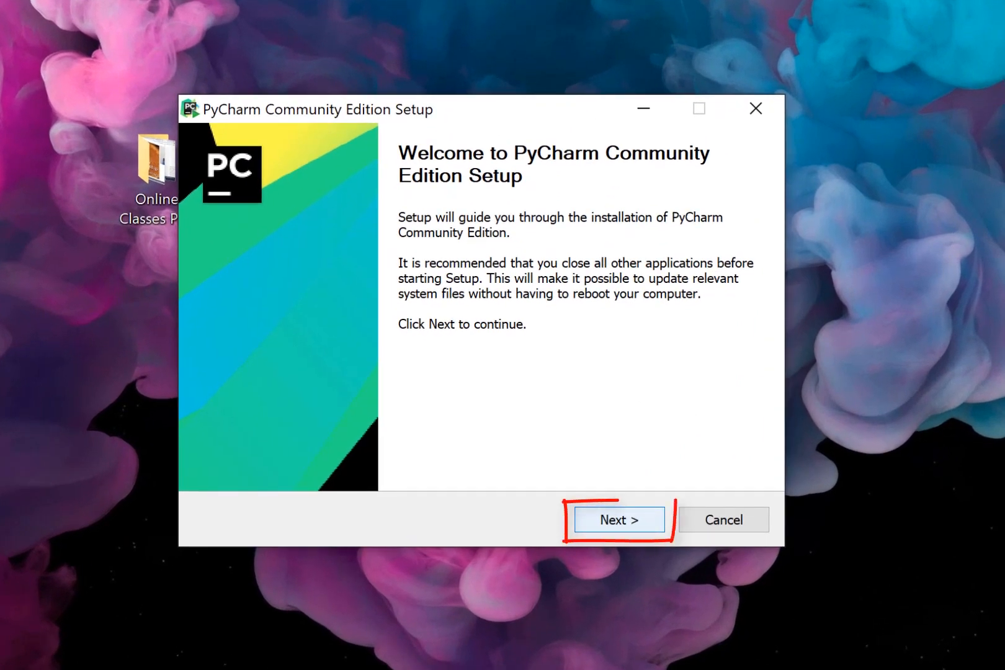
- Install PyCharm Community Edition 2019.3.4 in the default folder with no extra options and the JetBrains Start Menu folder
{"action": "left_click", "coordinate": [619, 520]}
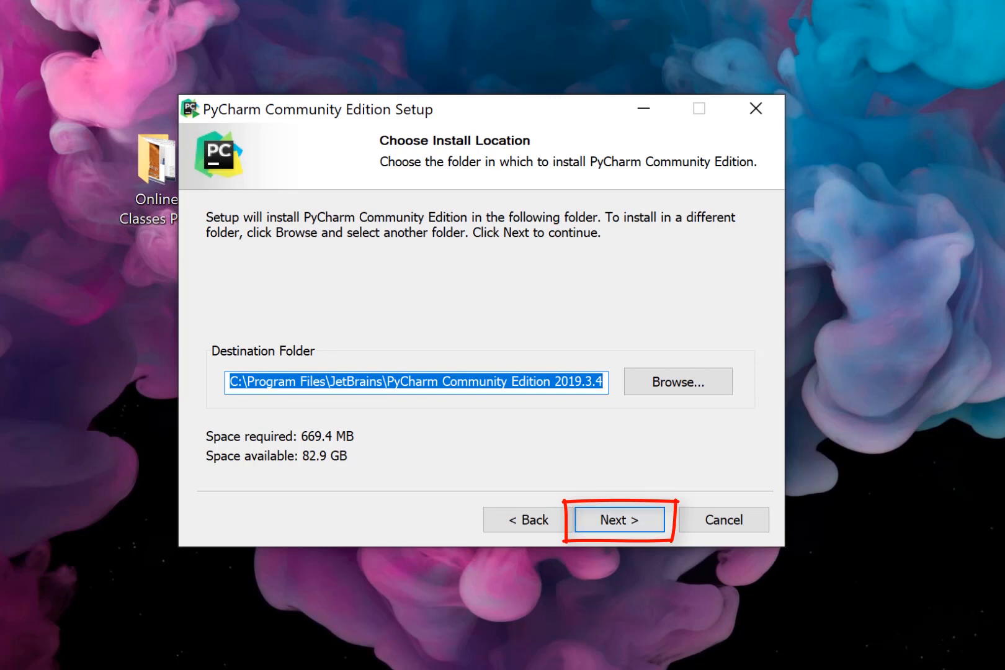
{"action": "left_click", "coordinate": [619, 520]}
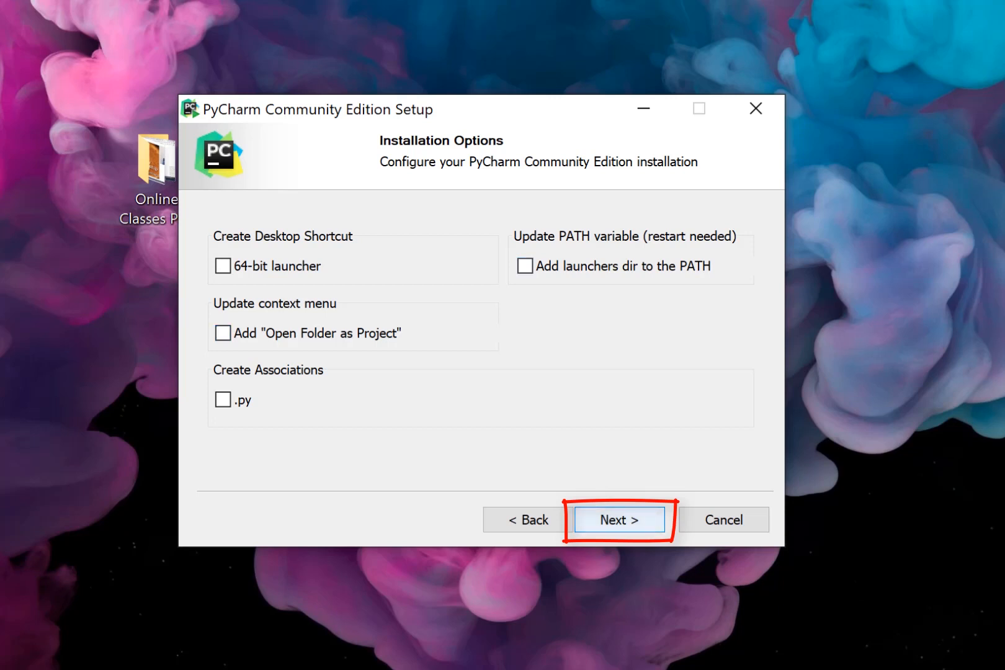
{"action": "left_click", "coordinate": [619, 520]}
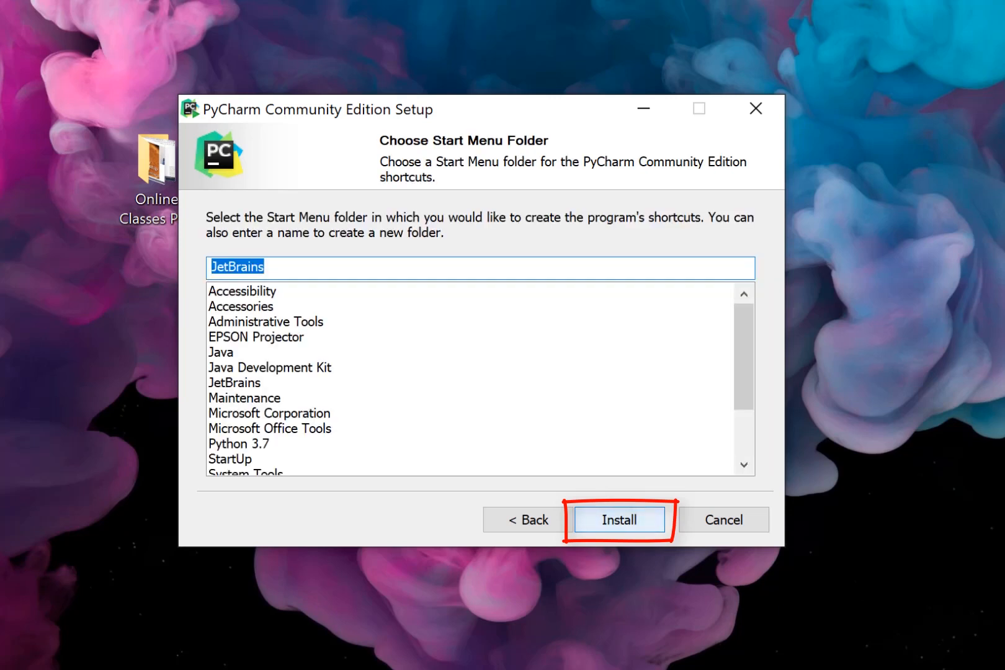
{"action": "left_click", "coordinate": [619, 520]}
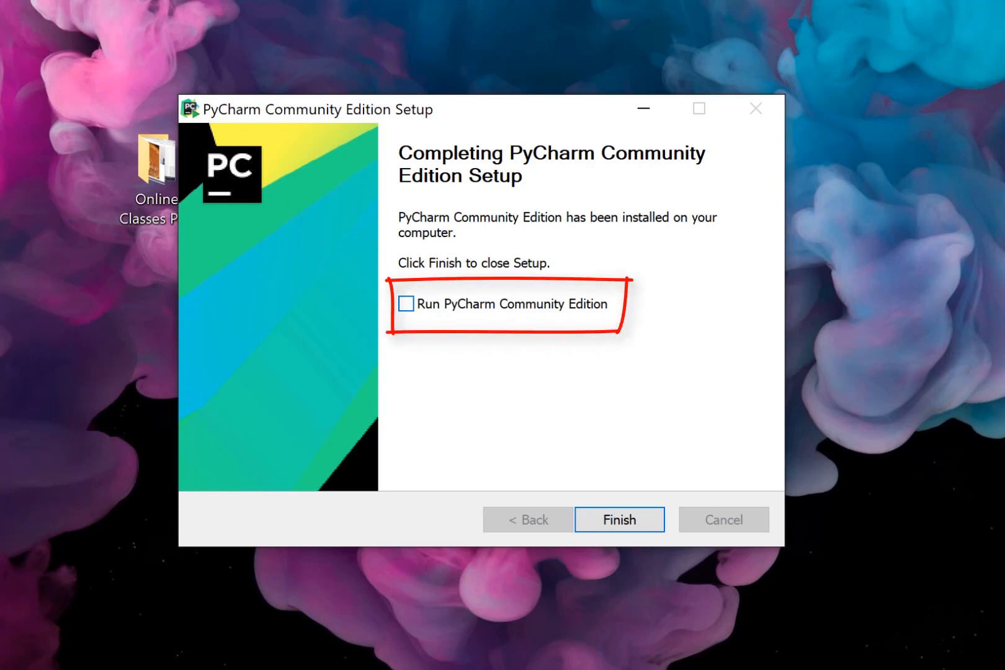
- Finish the setup with Run PyCharm Community Edition enabled, and choose not to import settings
{"action": "left_click", "coordinate": [407, 304]}
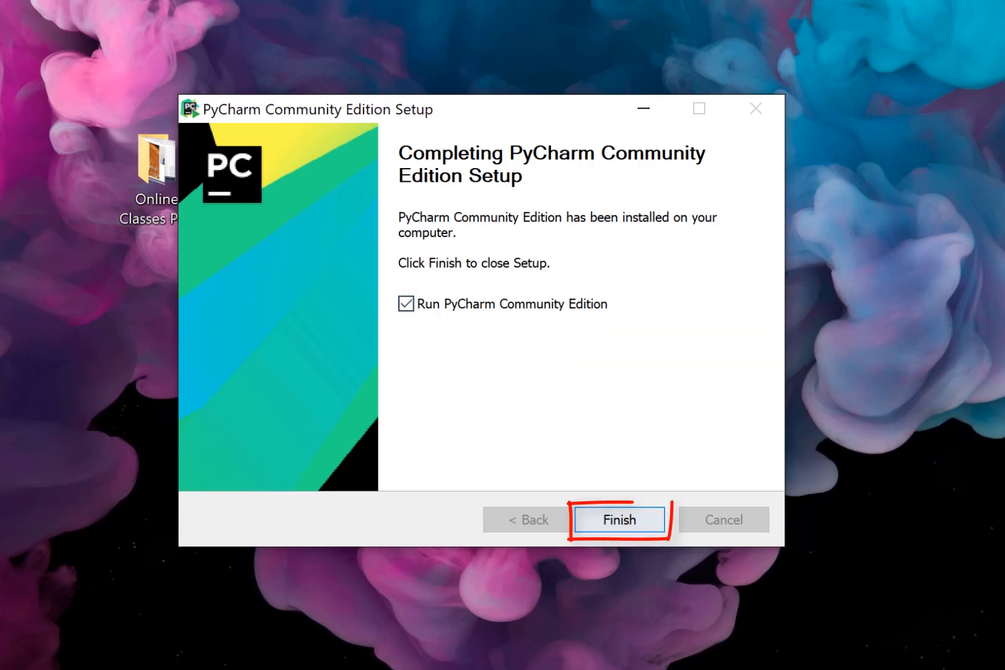
{"action": "left_click", "coordinate": [620, 520]}
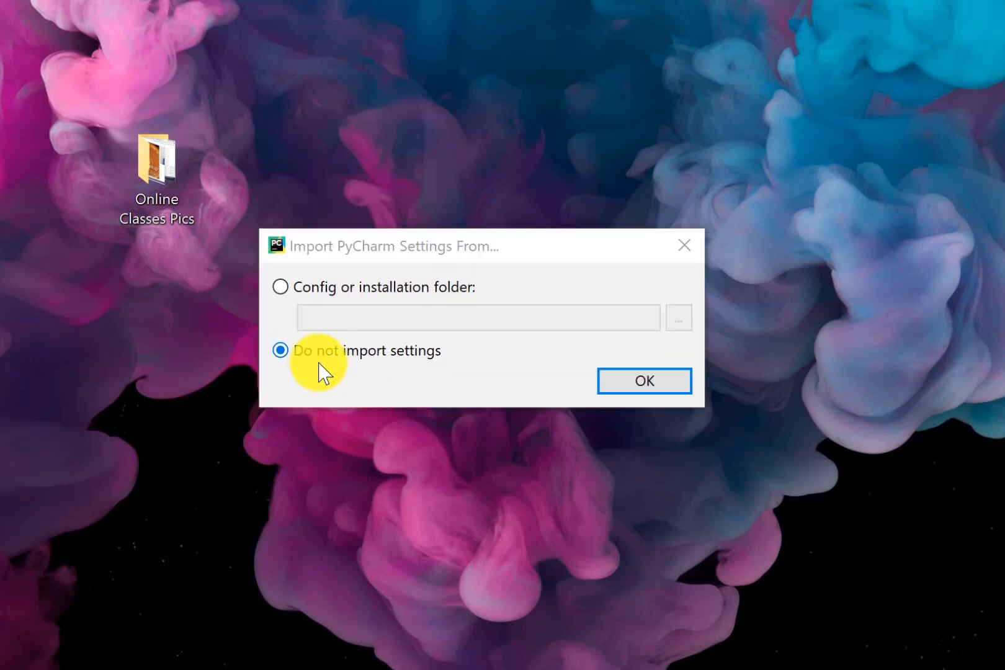
{"action": "left_click", "coordinate": [618, 383]}
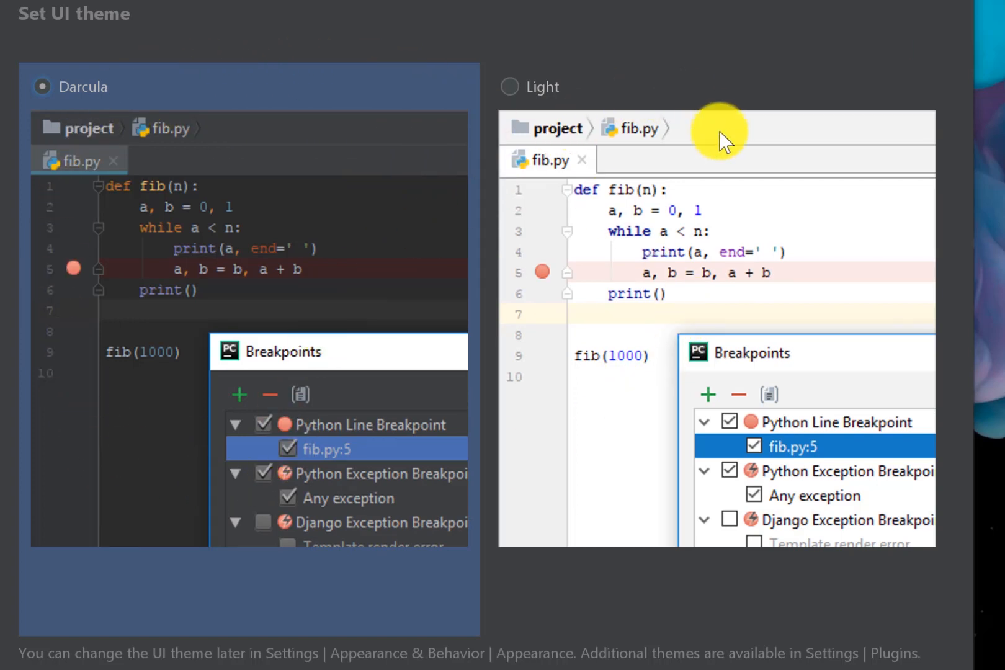
- Set the UI theme to Light and start using PyCharm without installing any featured plugins
{"action": "left_click", "coordinate": [523, 87]}
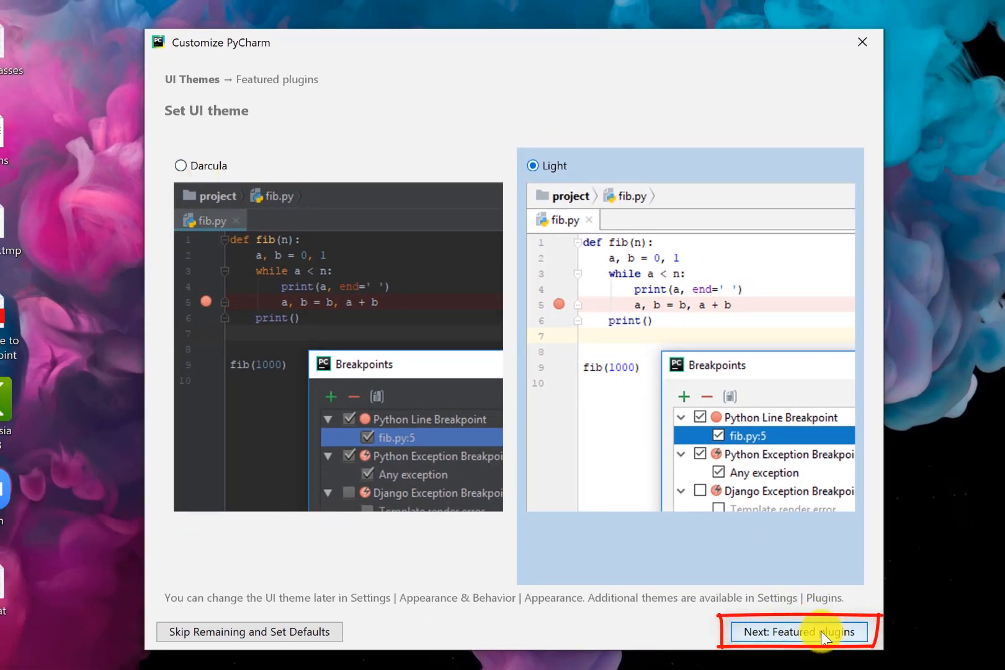
{"action": "left_click", "coordinate": [824, 634]}
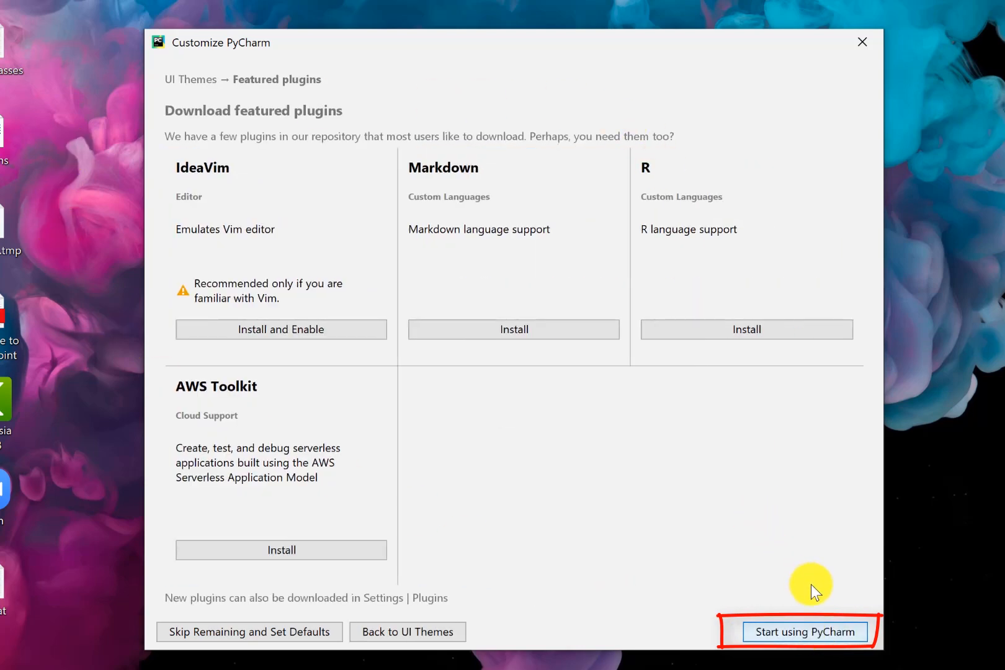
{"action": "left_click", "coordinate": [798, 631]}
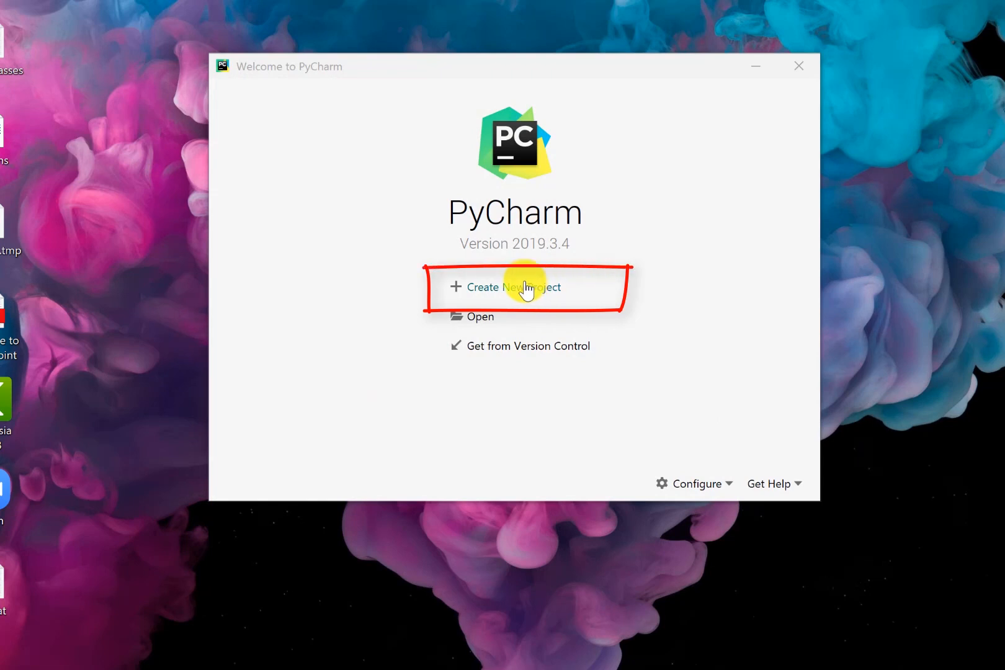
- Create a new project named Test in the PycharmProjects folder, close the Tip of the Day and maximize the project window
{"action": "left_click", "coordinate": [528, 289]}
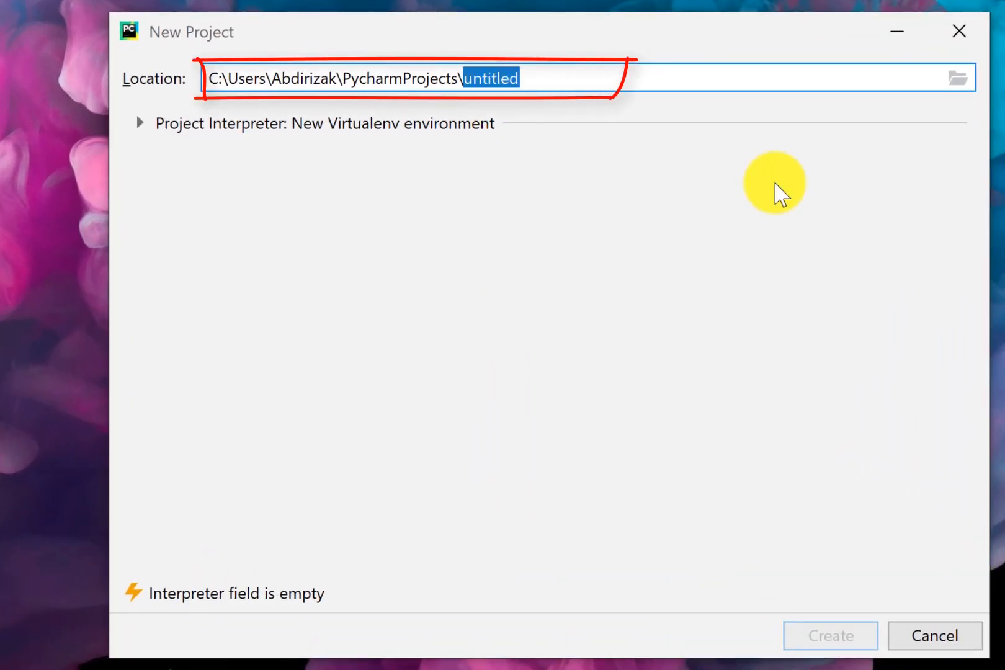
{"action": "type", "text": "Test"}
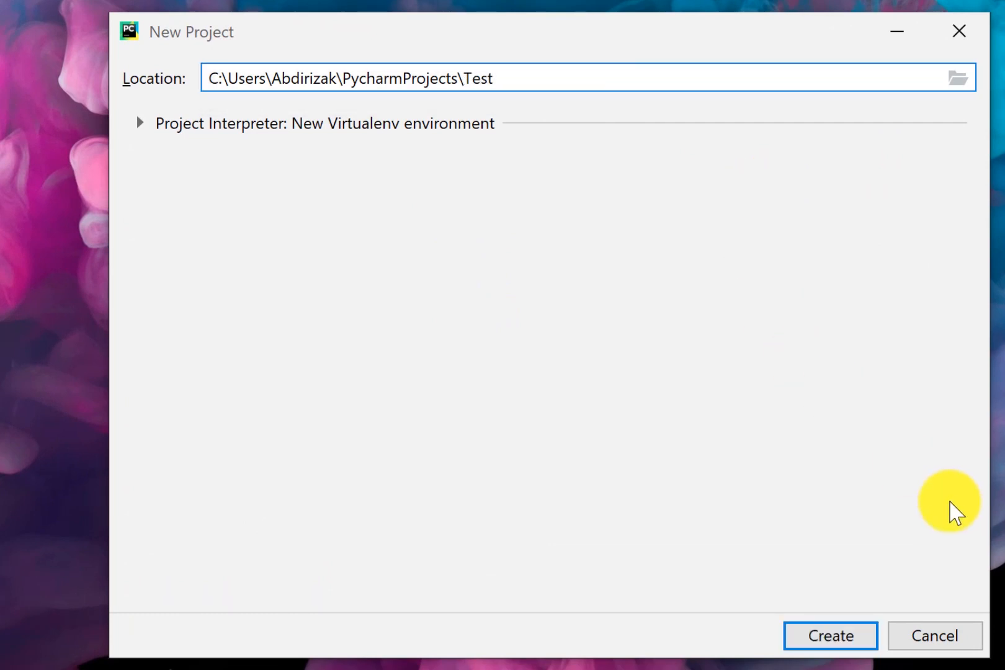
{"action": "left_click", "coordinate": [830, 639]}
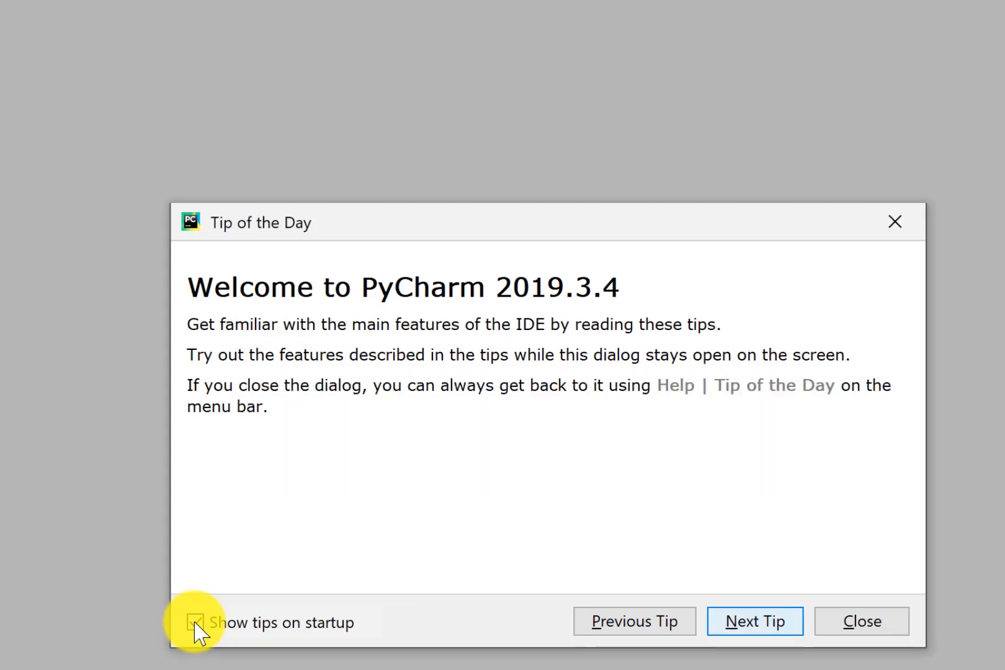
{"action": "left_click", "coordinate": [847, 623]}
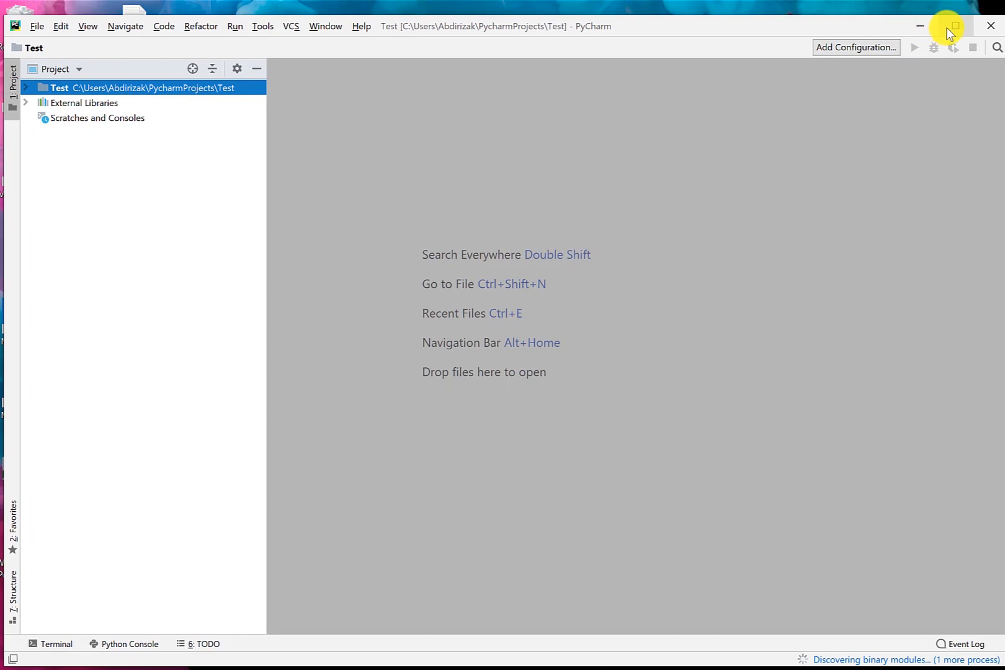
{"action": "left_click", "coordinate": [949, 28]}
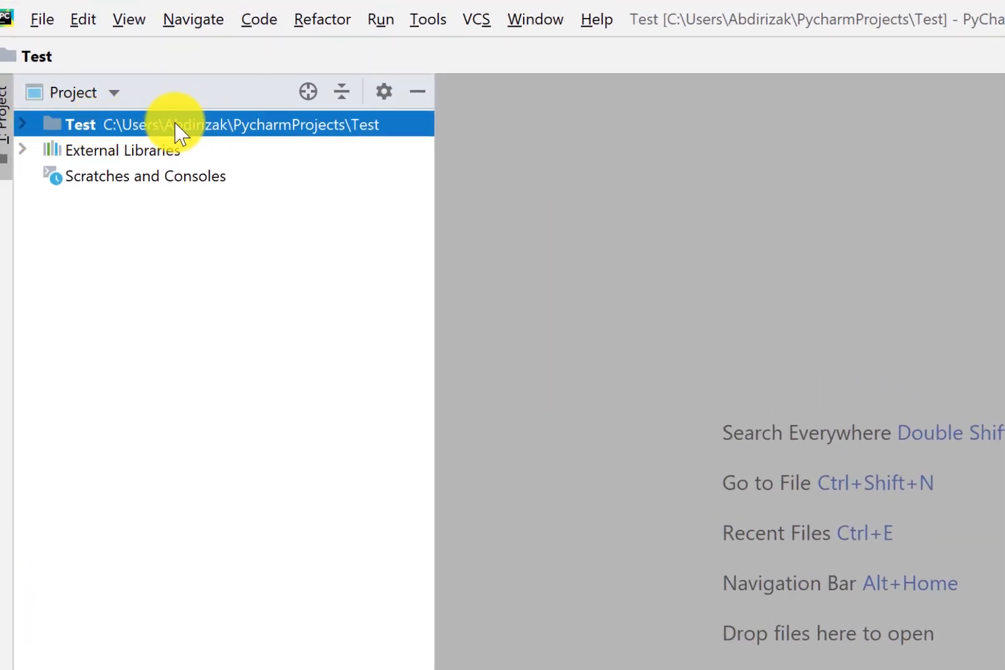
- Add a new Python file named First to the Test project
{"action": "right_click", "coordinate": [56, 132]}
{"action": "mouse_move", "coordinate": [161, 143]}
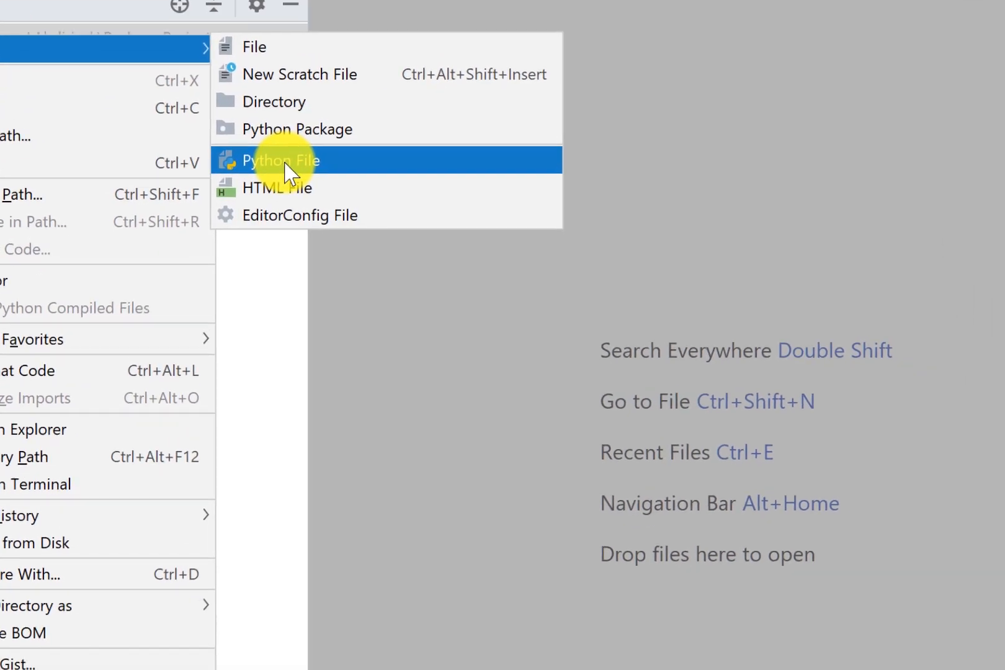
{"action": "left_click", "coordinate": [410, 248]}
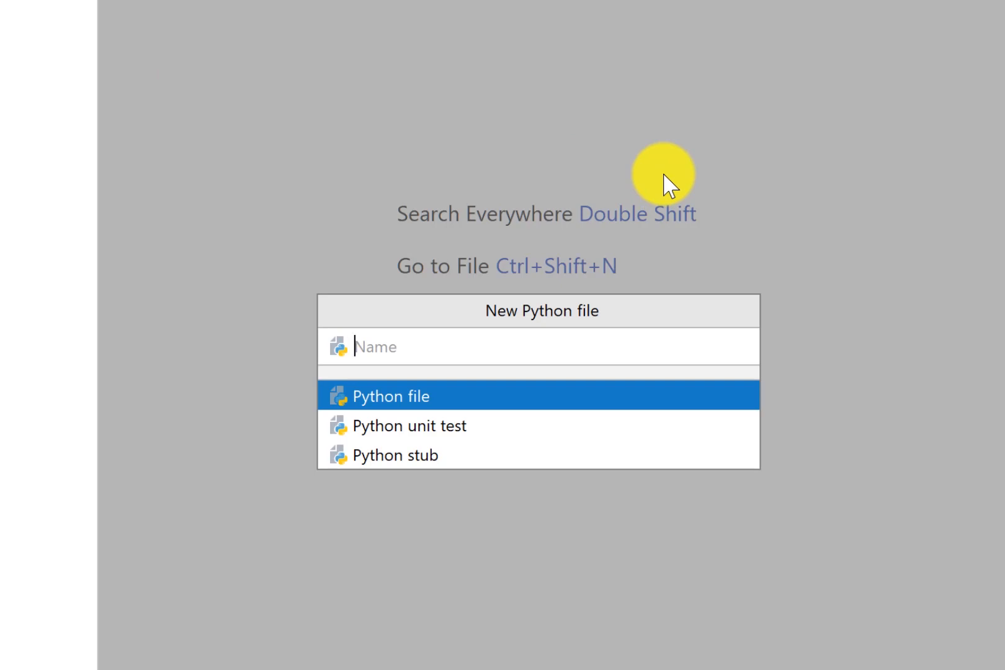
{"action": "type", "text": "First"}
{"action": "key", "text": "Return"}
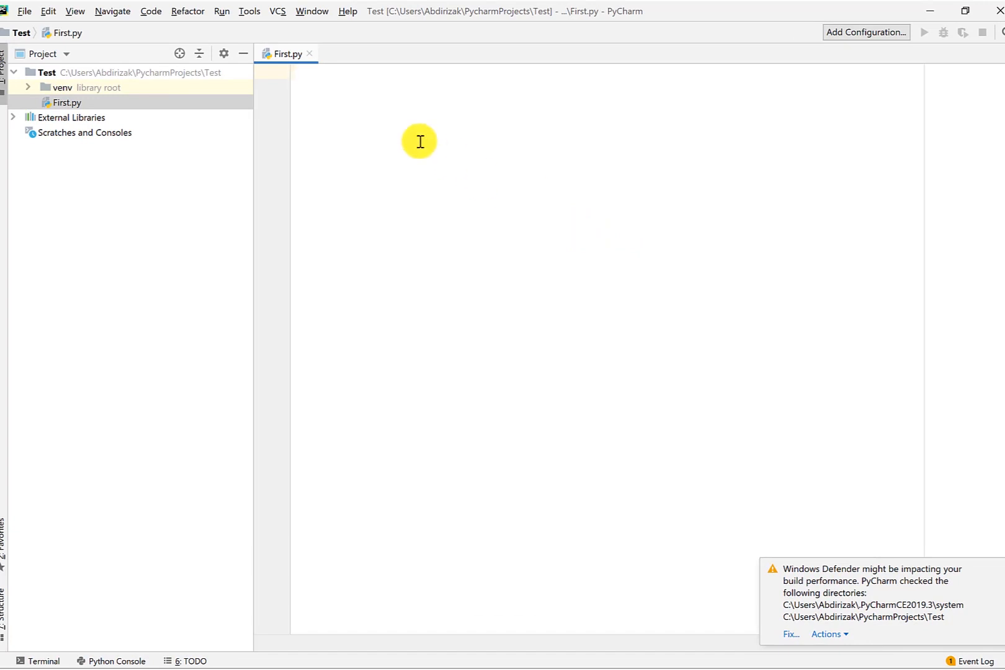
- Write the statement print("Kusoo dhawaada Python") on line 1 of First.py
{"action": "type", "text": "p"}
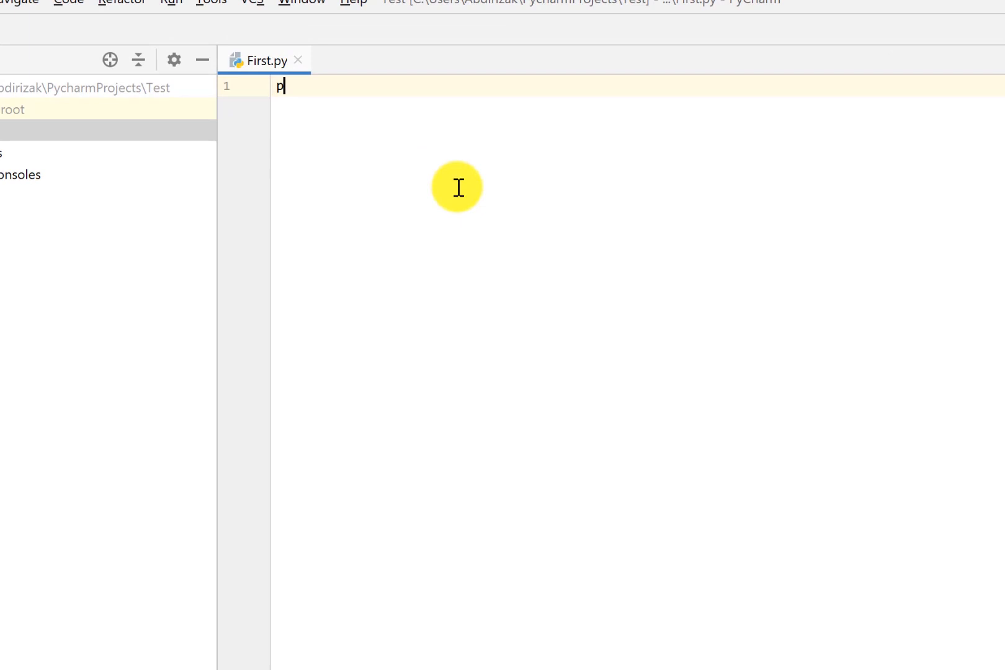
{"action": "type", "text": "rint"}
{"action": "type", "text": "(\""}
{"action": "type", "text": "Kusoo dhawa"}
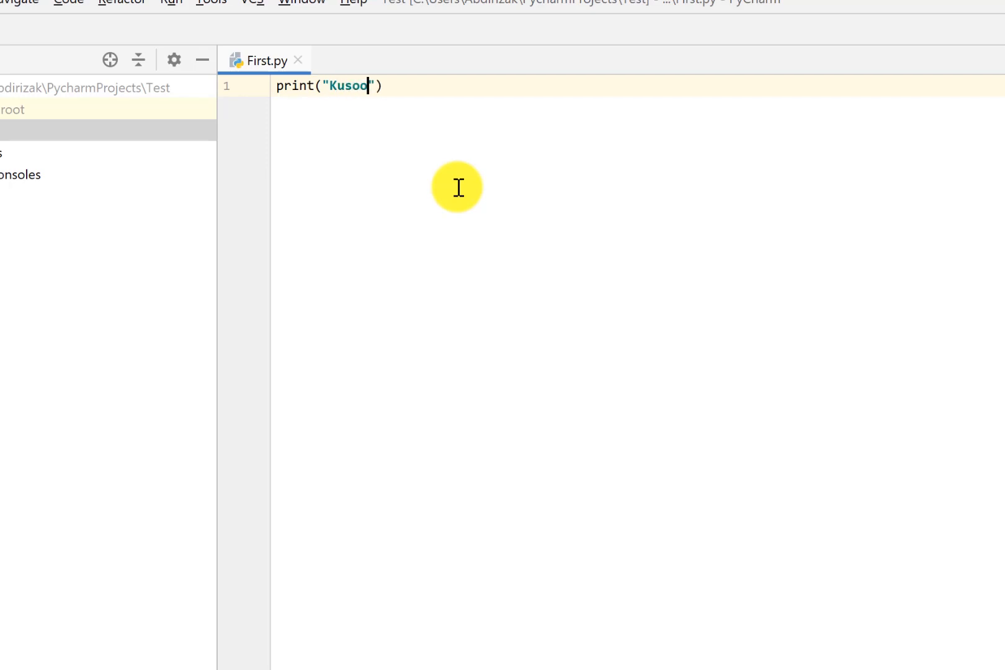
{"action": "type", "text": "ada Py"}
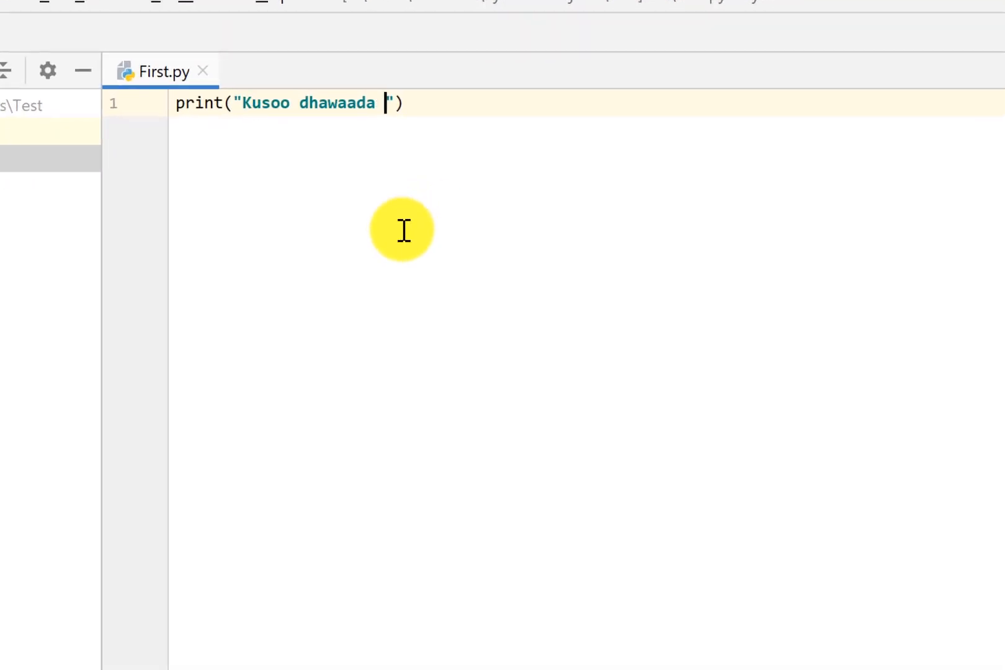
{"action": "type", "text": "thon"}
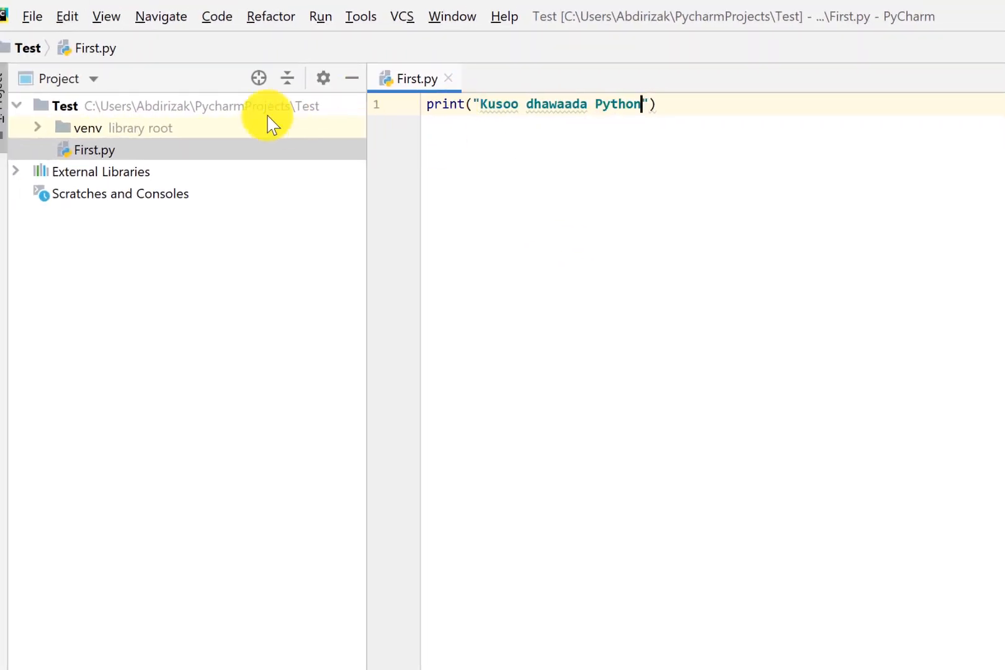
- Set the editor font size to 24 in the settings and apply the change
{"action": "left_click", "coordinate": [40, 25]}
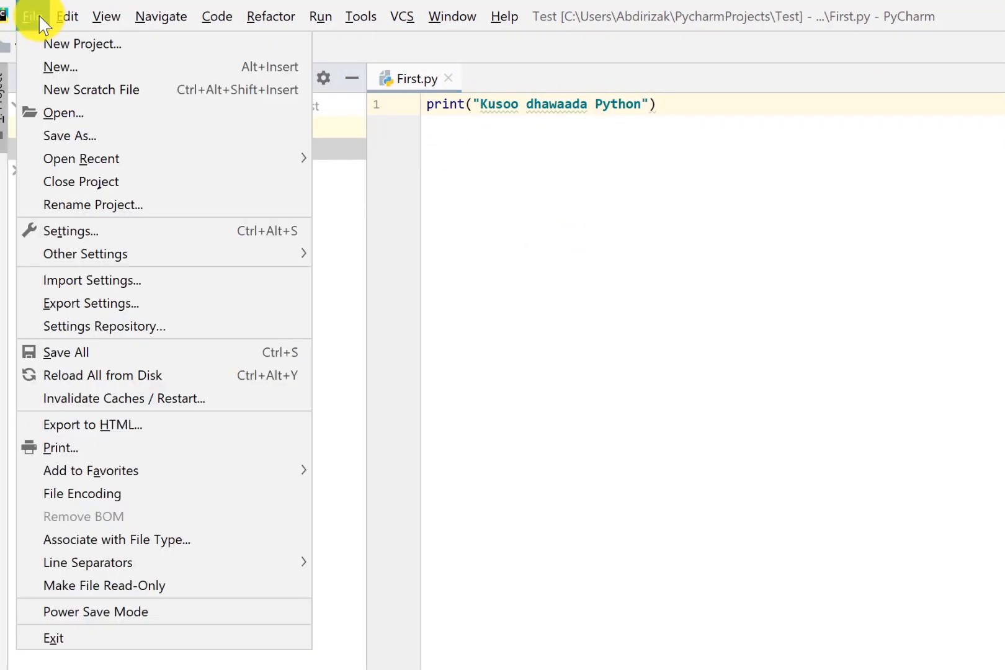
{"action": "left_click", "coordinate": [61, 232]}
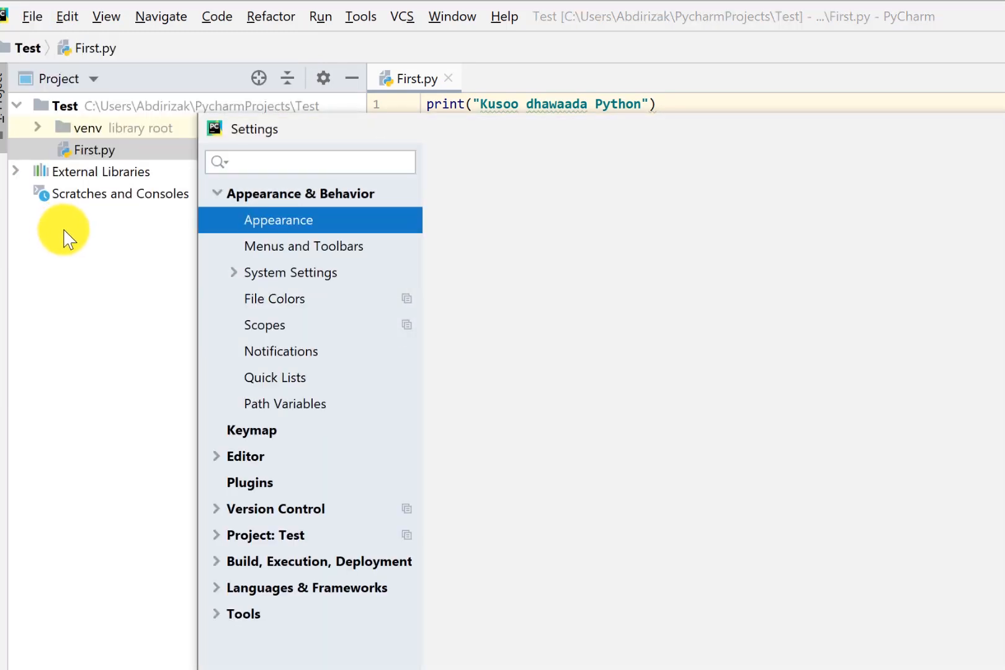
{"action": "left_click", "coordinate": [220, 463]}
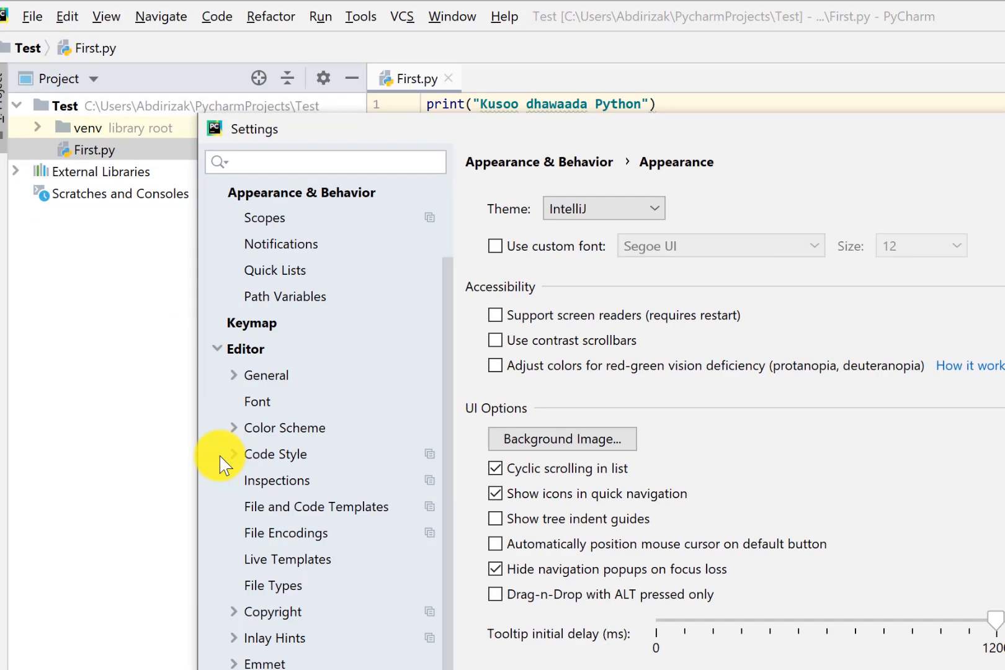
{"action": "left_click", "coordinate": [261, 403]}
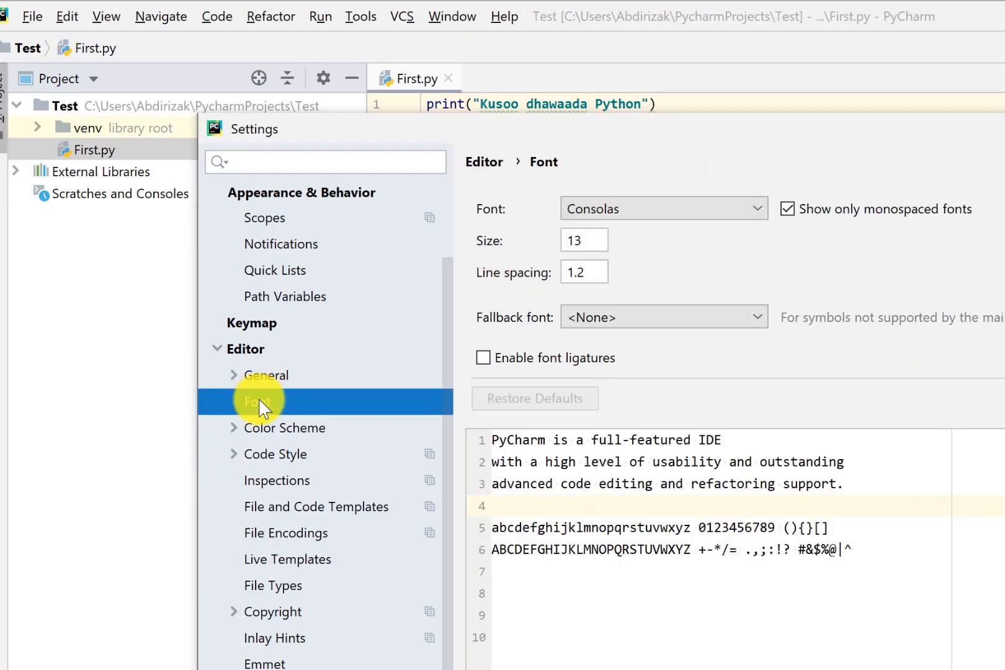
{"action": "left_click", "coordinate": [251, 349]}
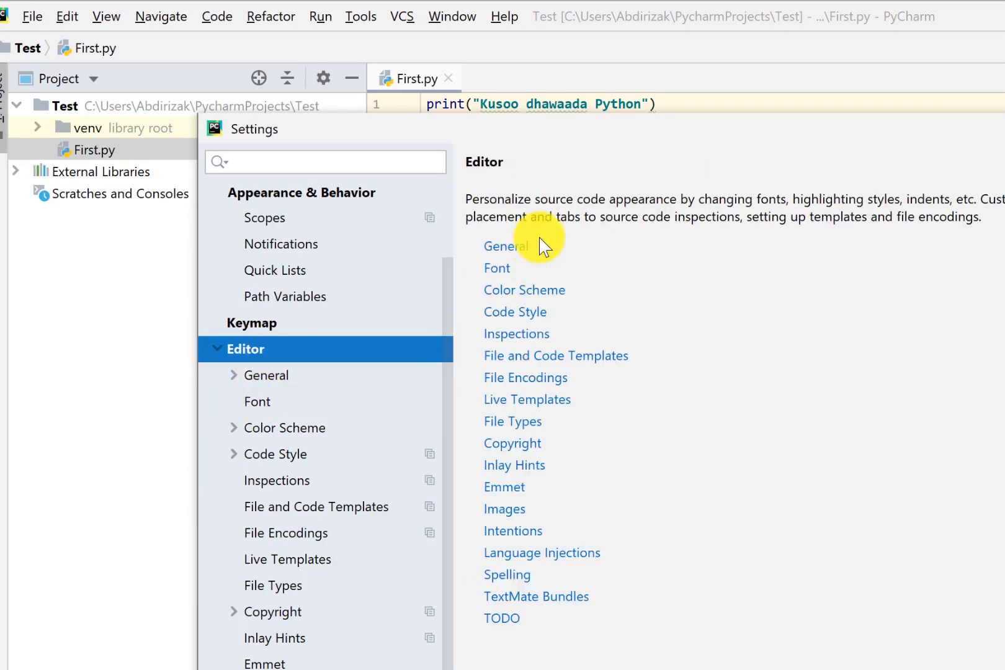
{"action": "left_click", "coordinate": [500, 269]}
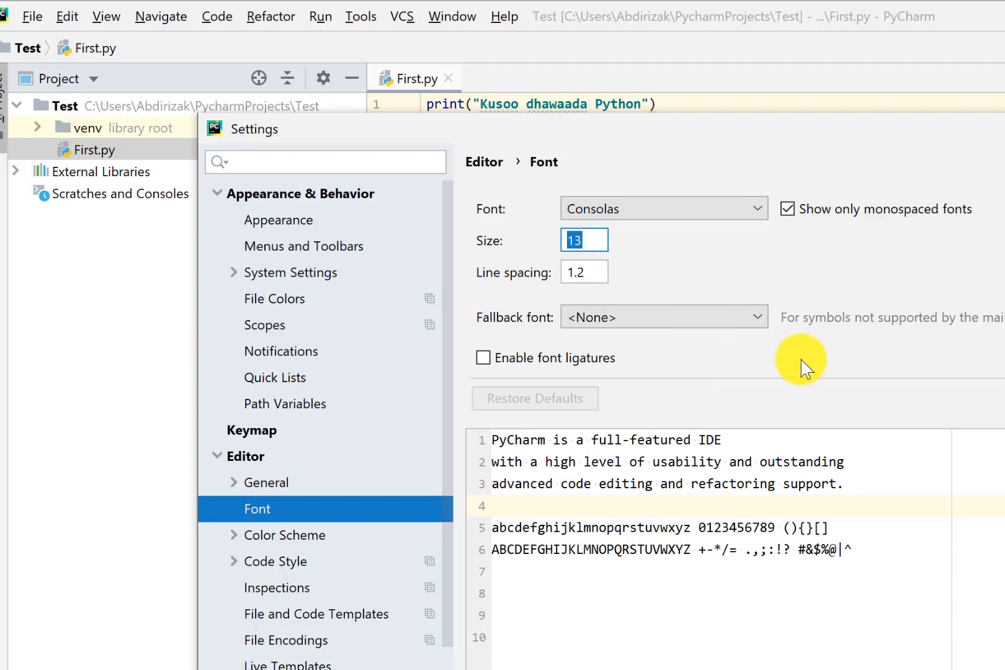
{"action": "type", "text": "2"}
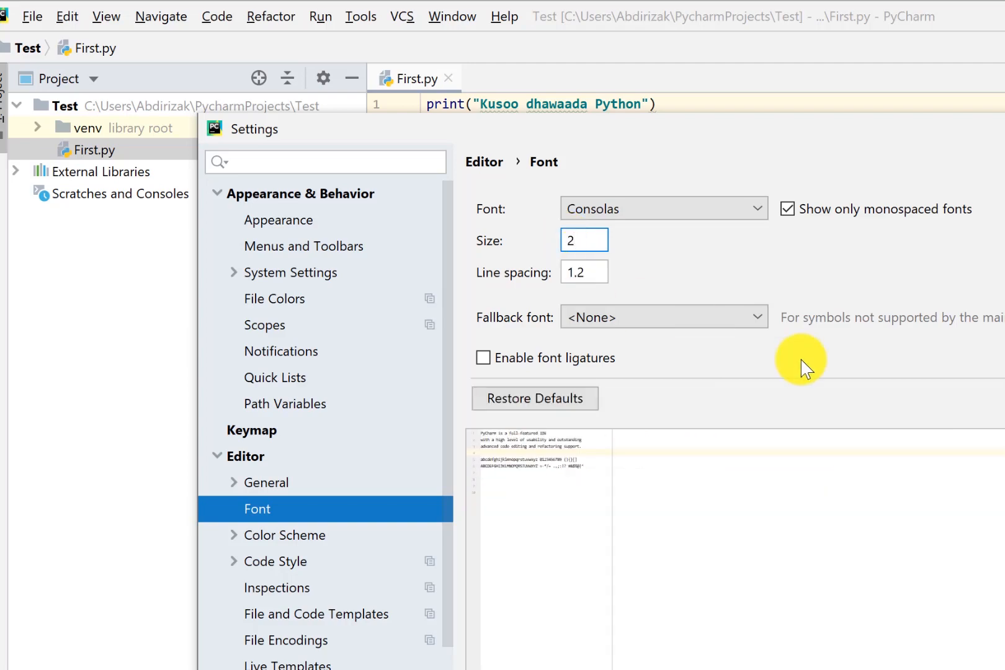
{"action": "type", "text": "4"}
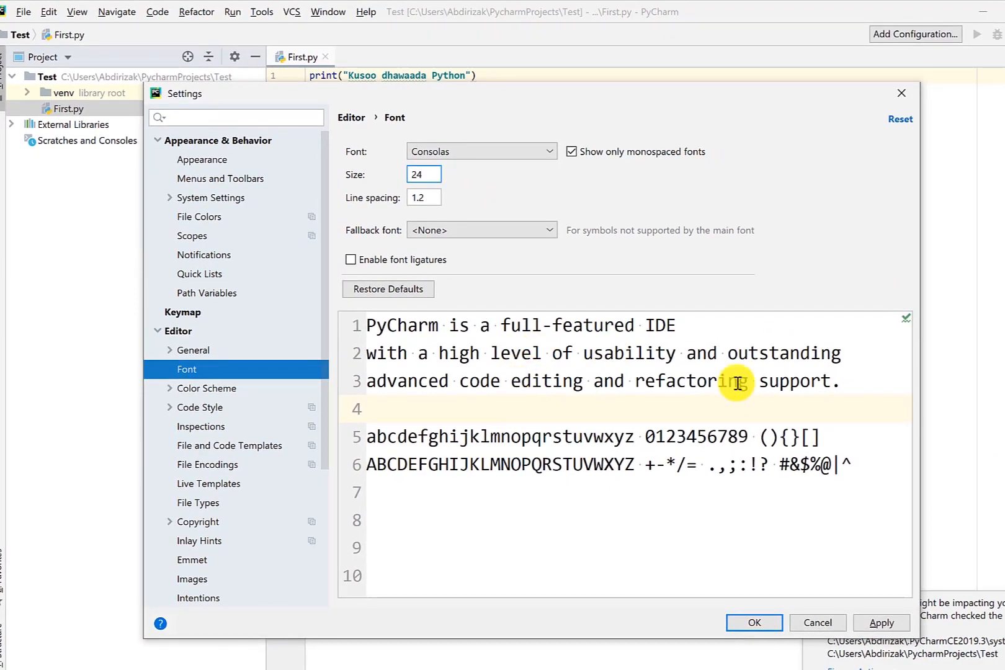
{"action": "left_click", "coordinate": [882, 622]}
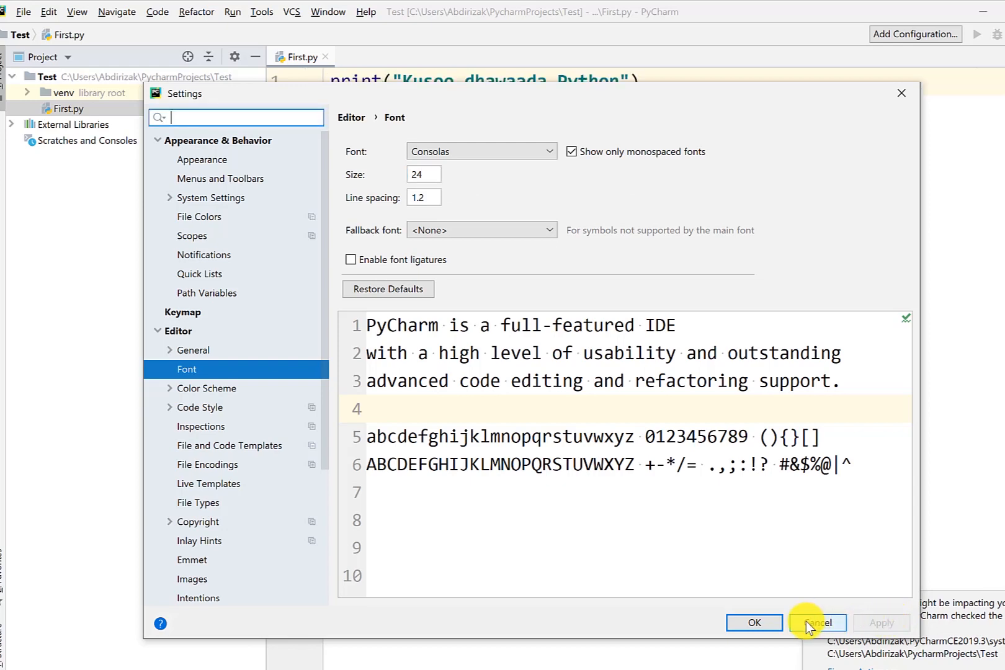
{"action": "left_click", "coordinate": [765, 623]}
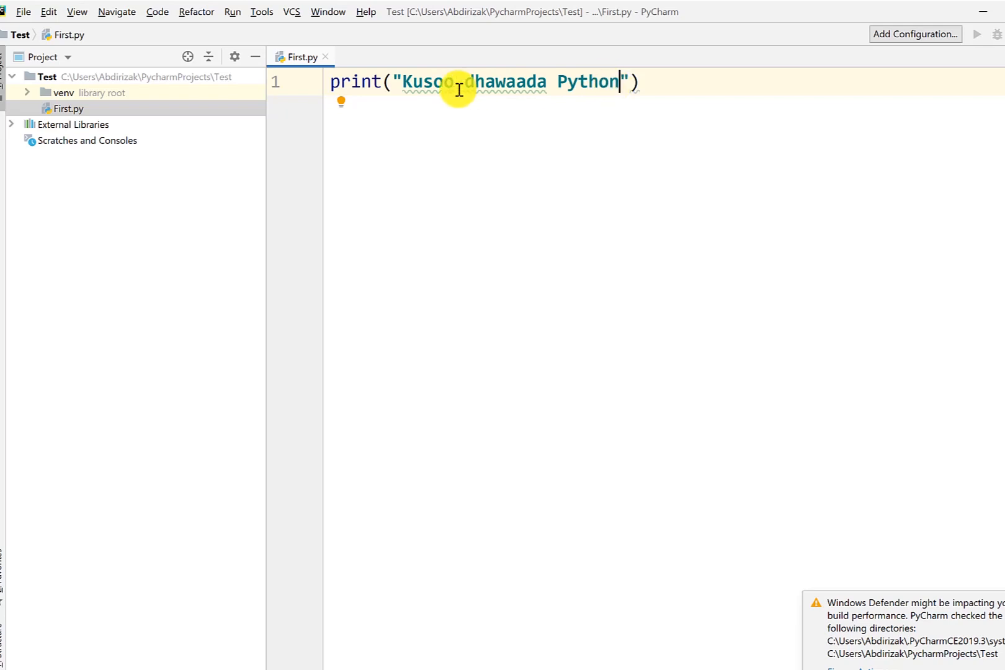
- Add two blank lines below the print statement in First.py
{"action": "left_click", "coordinate": [642, 85]}
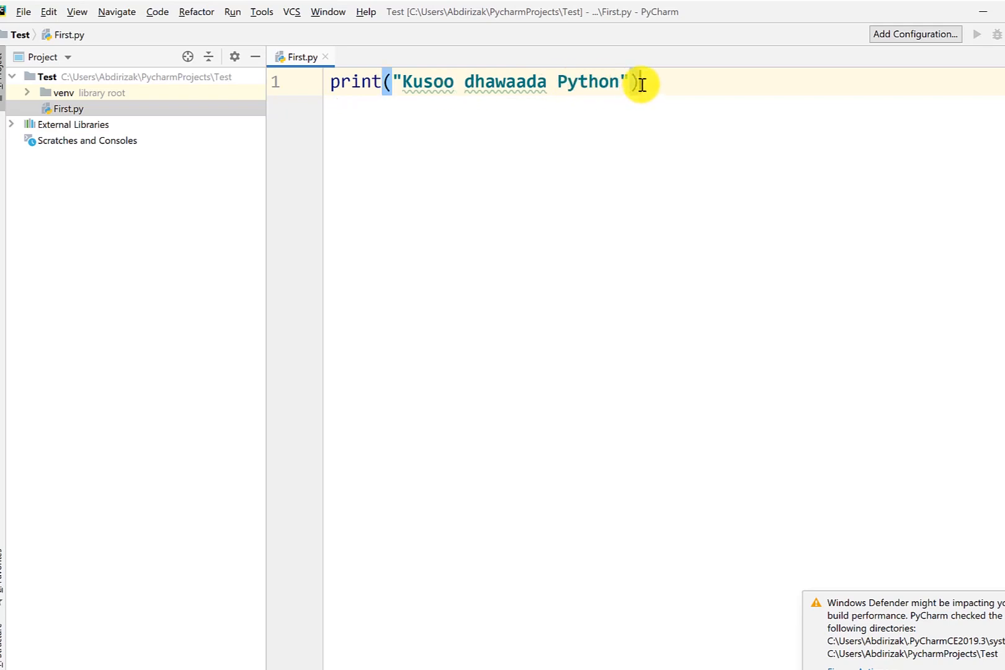
{"action": "key", "text": "Return"}
{"action": "left_click", "coordinate": [359, 81]}
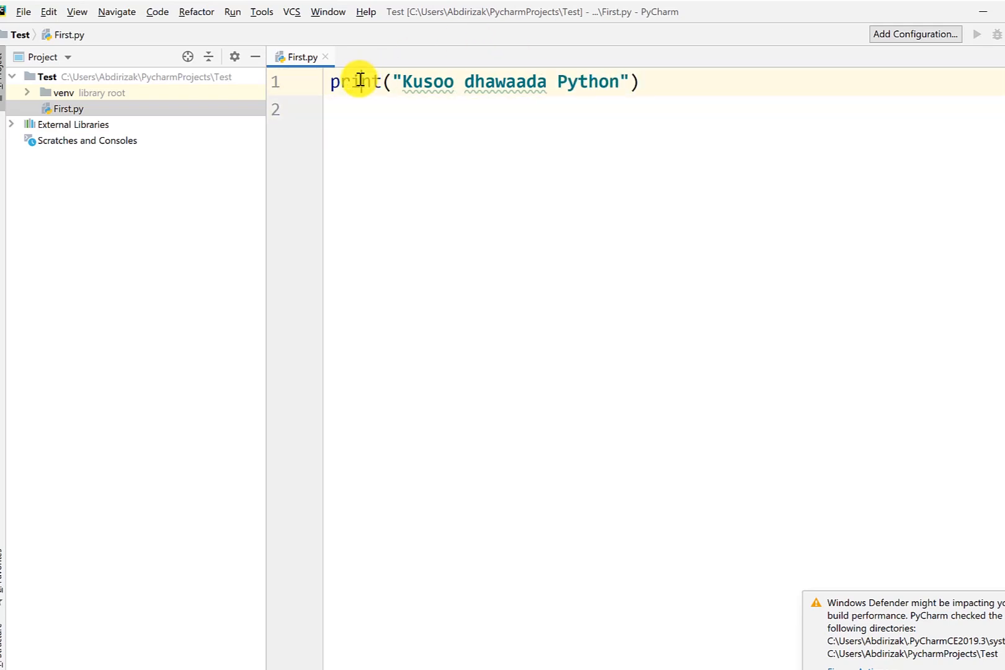
{"action": "double_click", "coordinate": [360, 80]}
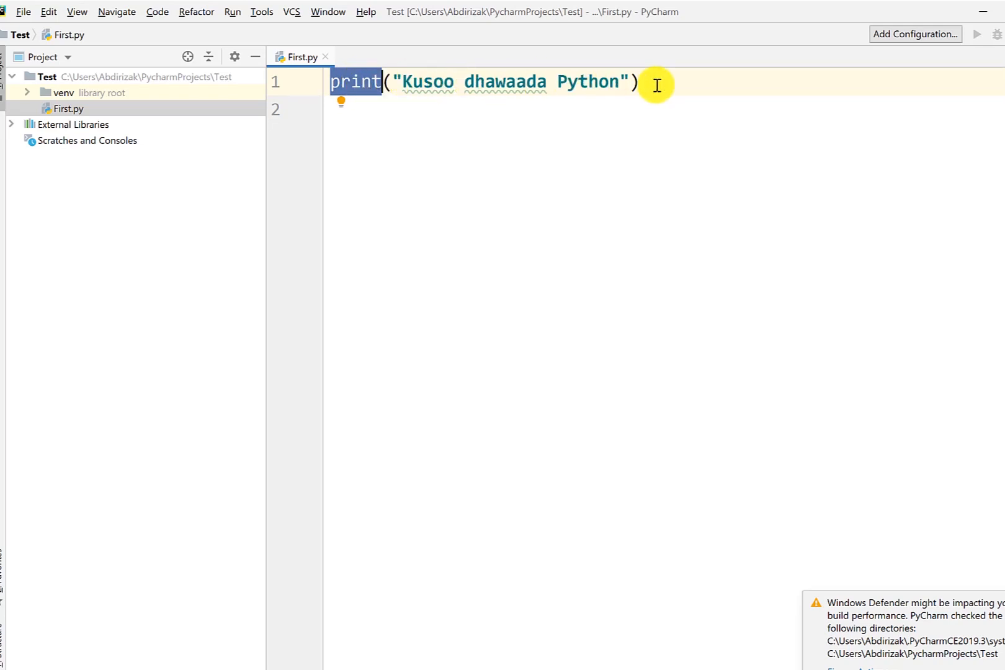
{"action": "left_click", "coordinate": [683, 140]}
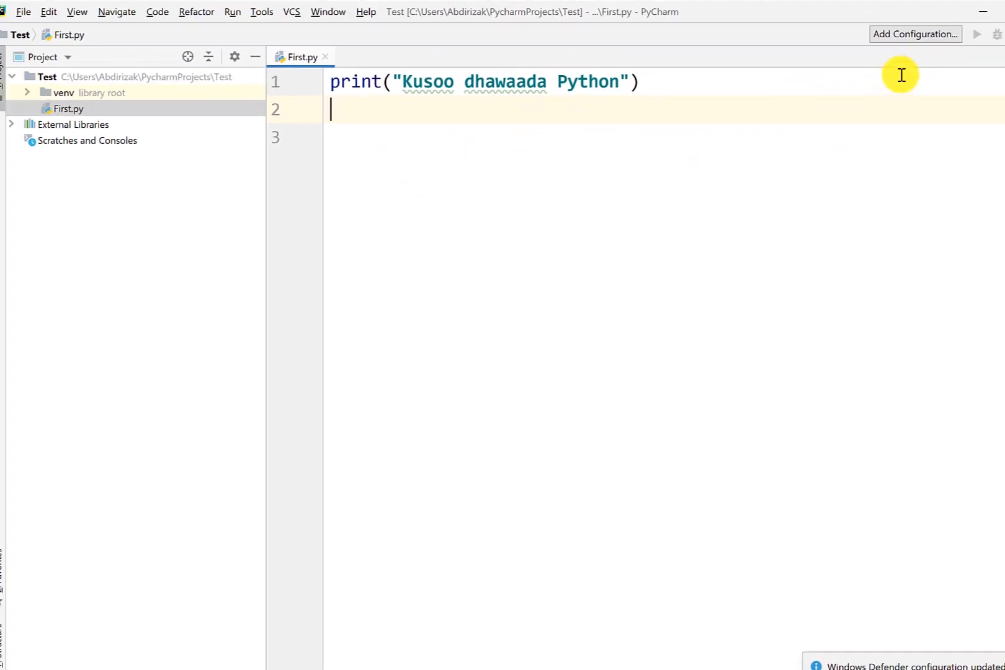
- Run the First program, highlight the printed message in its output, and run the program again
{"action": "right_click", "coordinate": [528, 122]}
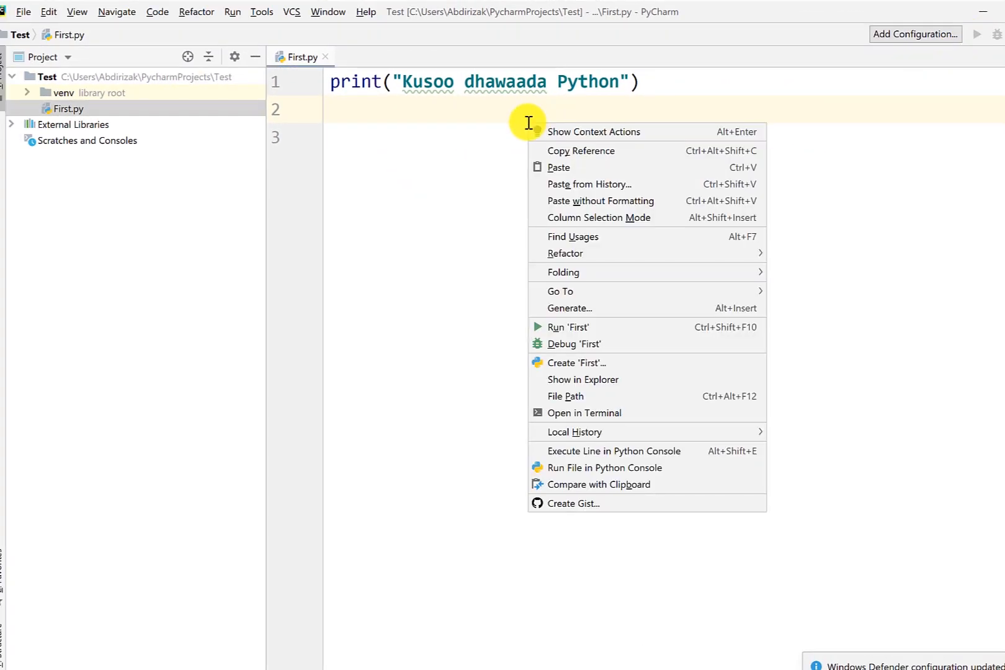
{"action": "left_click", "coordinate": [566, 325]}
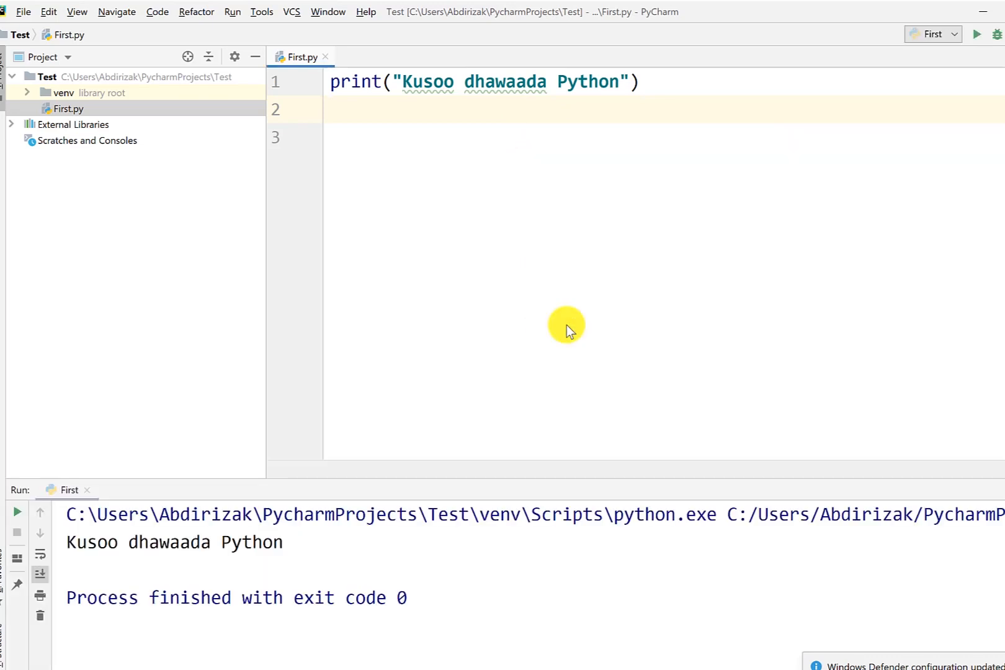
{"action": "left_click", "coordinate": [838, 162]}
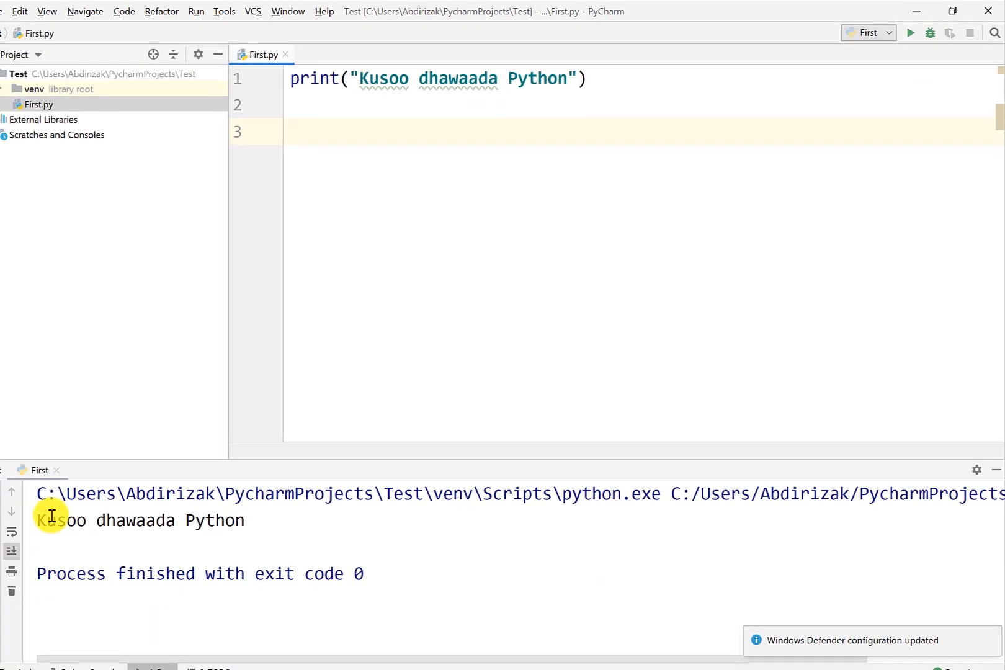
{"action": "left_click_drag", "start_coordinate": [52, 516], "coordinate": [245, 520]}
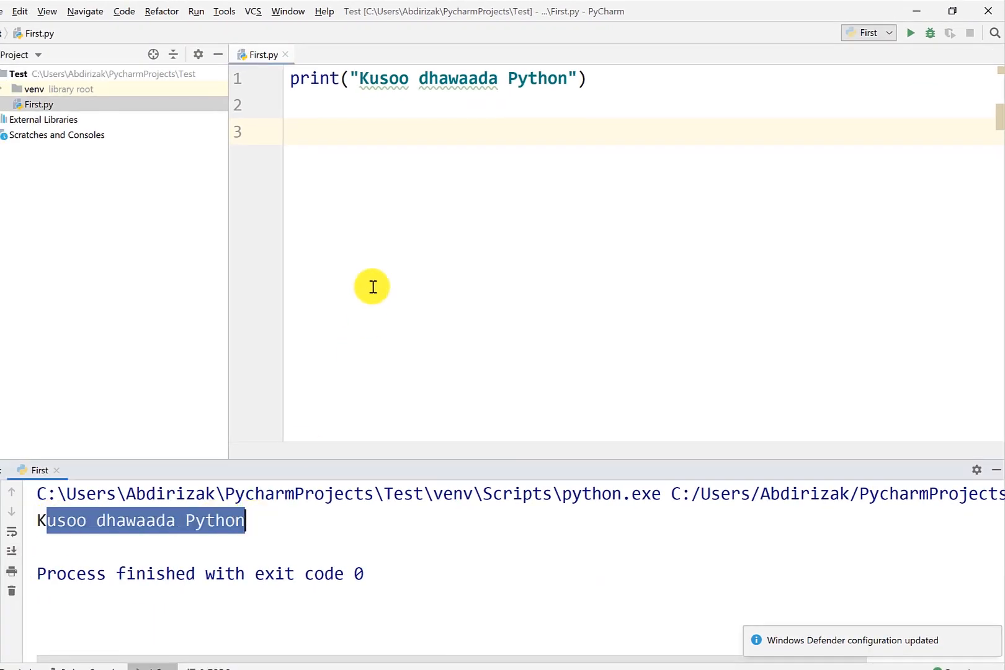
{"action": "left_click", "coordinate": [464, 230]}
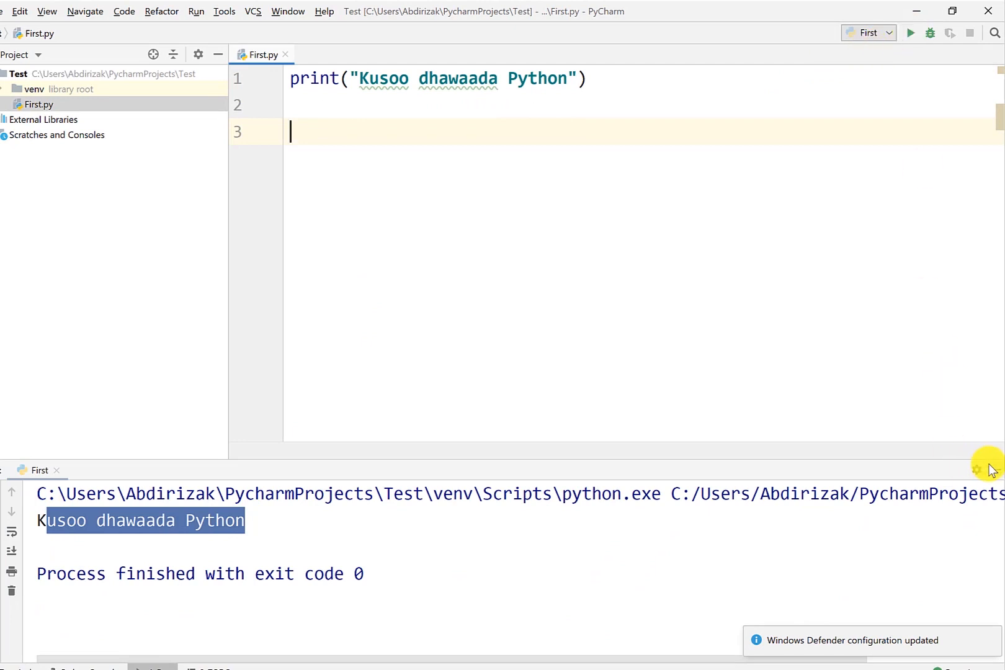
{"action": "left_click", "coordinate": [914, 29]}
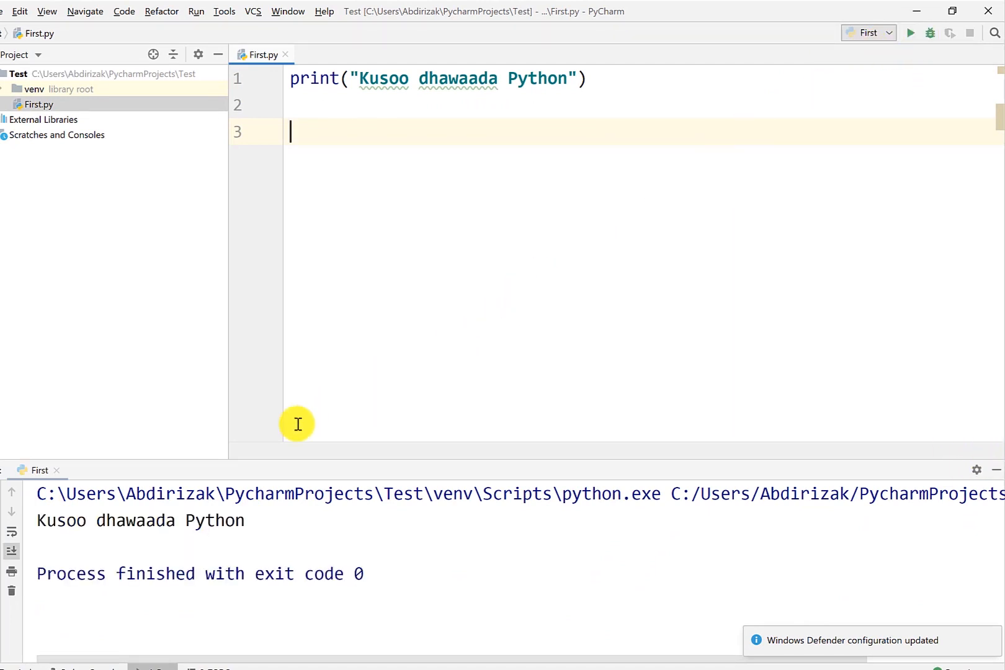
- Replace the message in the print statement on line 1 with "Welcome to python" and rerun the First program
{"action": "left_click_drag", "start_coordinate": [567, 79], "coordinate": [362, 77]}
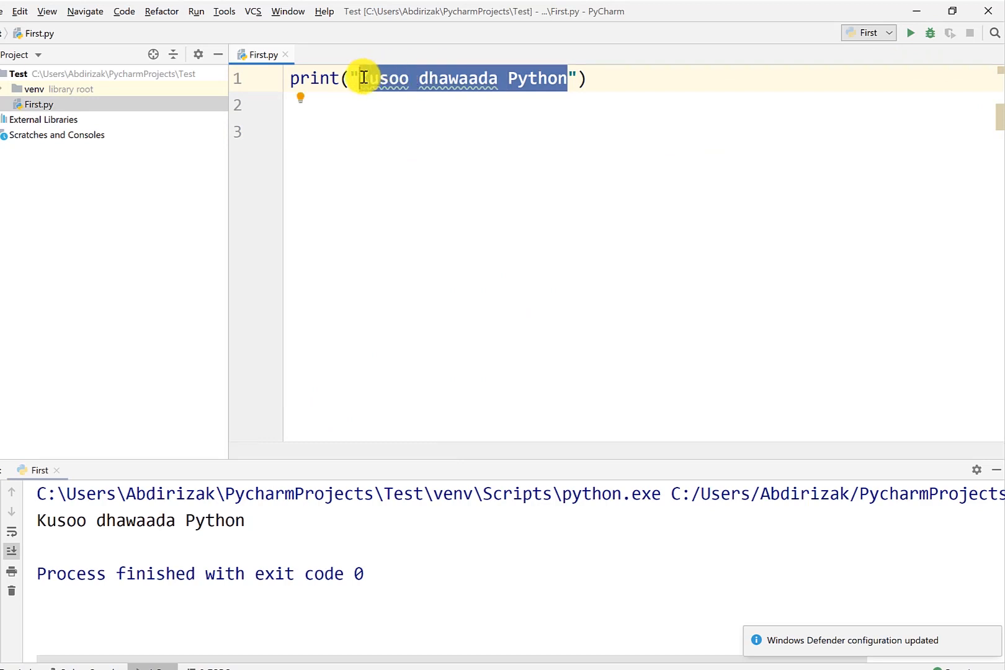
{"action": "key", "text": "BackSpace"}
{"action": "type", "text": "Welcome to py"}
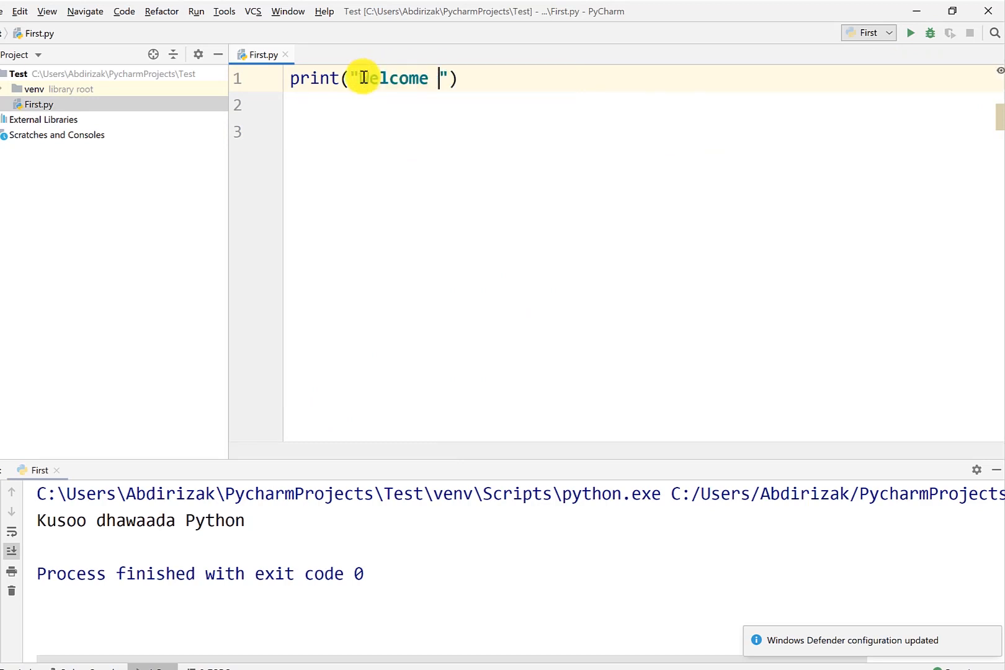
{"action": "type", "text": "thon"}
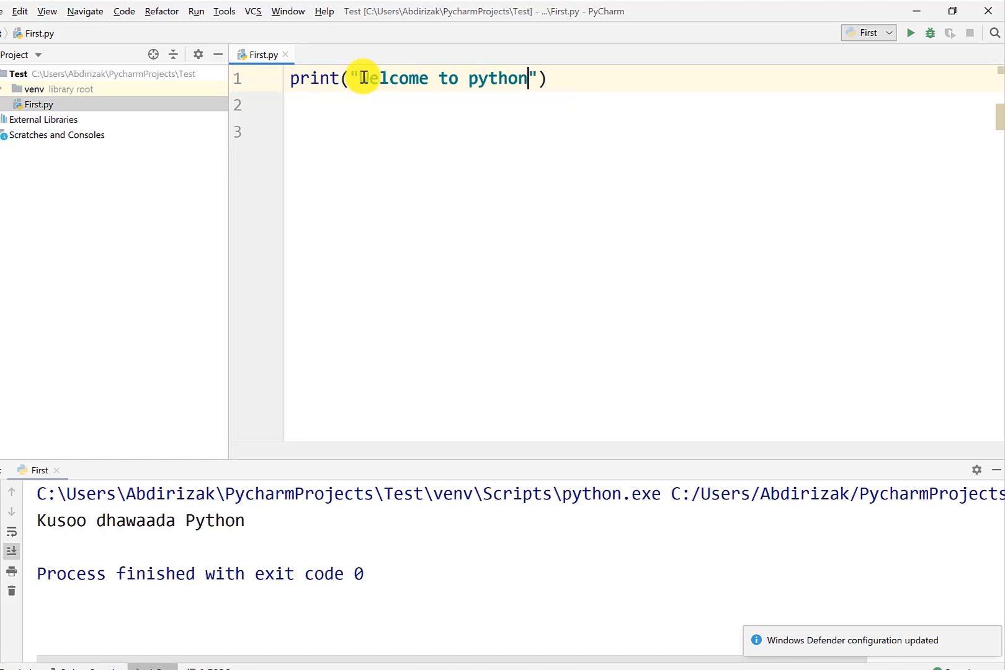
{"action": "left_click", "coordinate": [907, 32]}
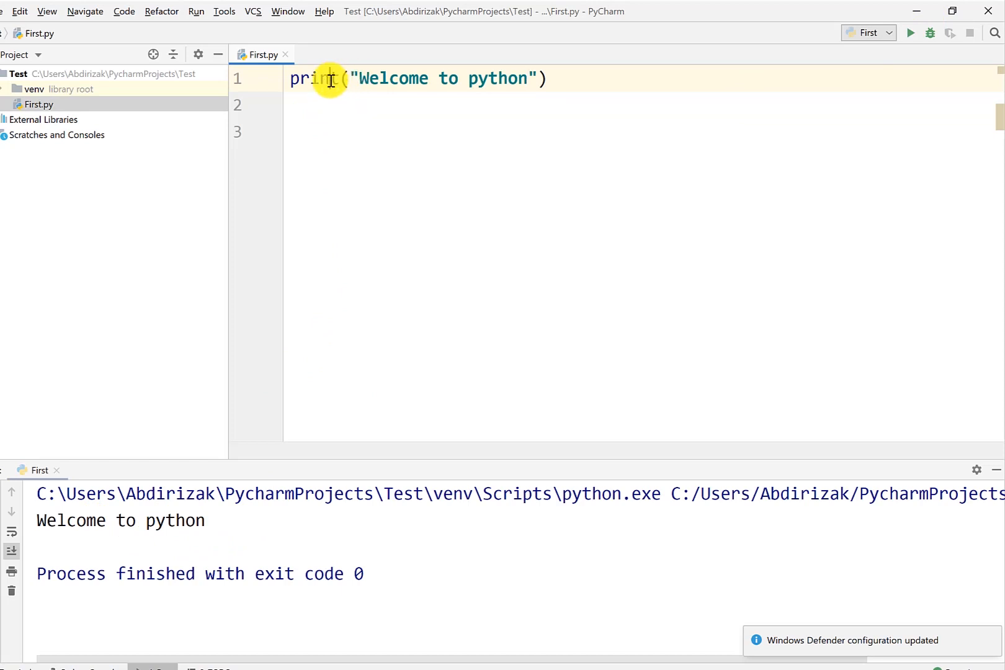
{"action": "left_click_drag", "start_coordinate": [359, 78], "coordinate": [534, 79]}
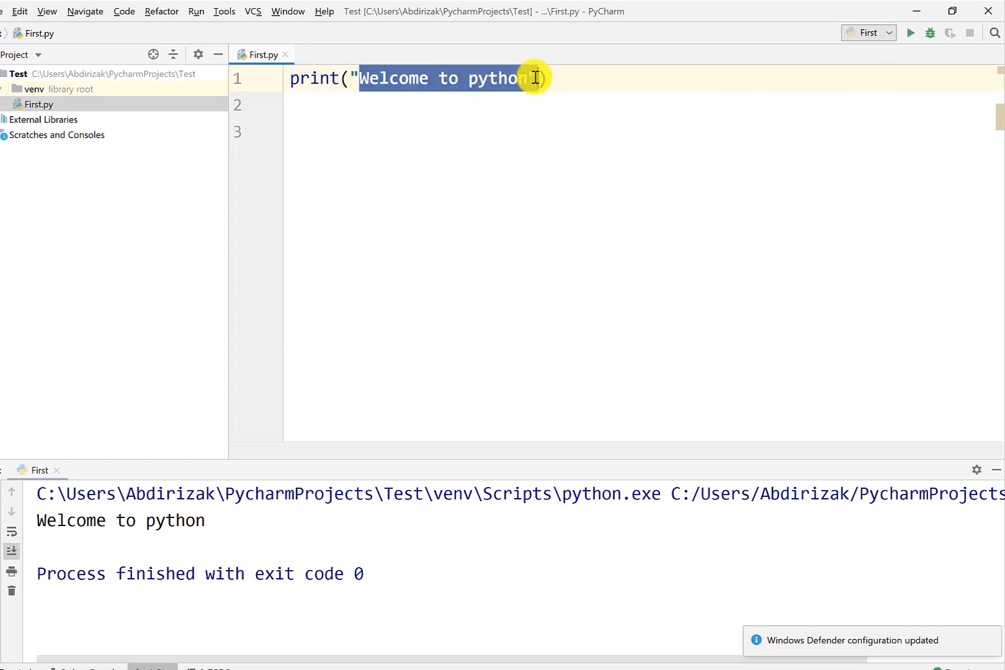
{"action": "left_click", "coordinate": [482, 103]}
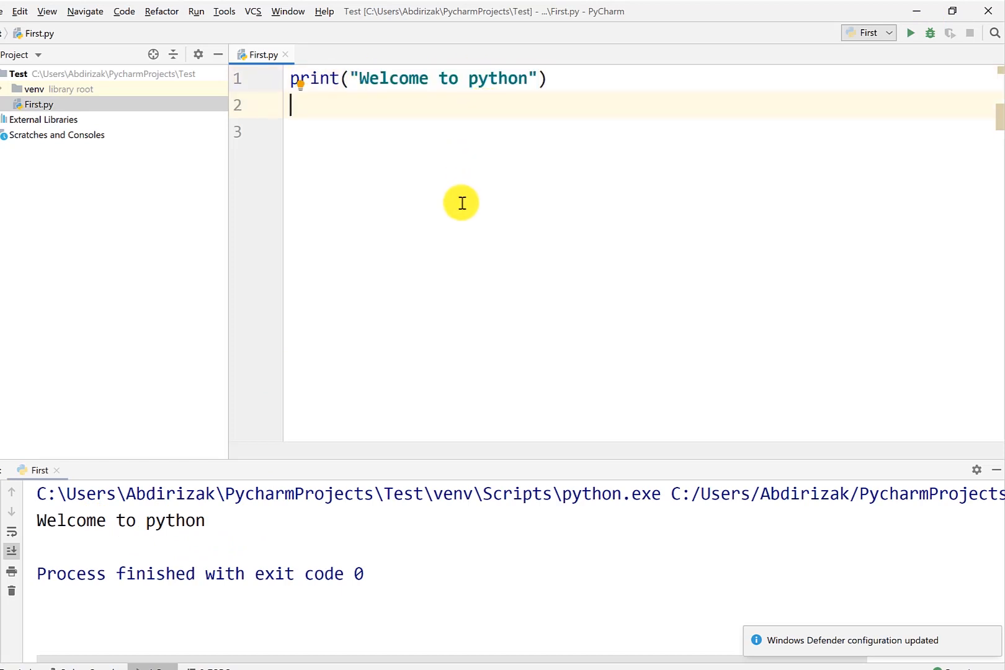